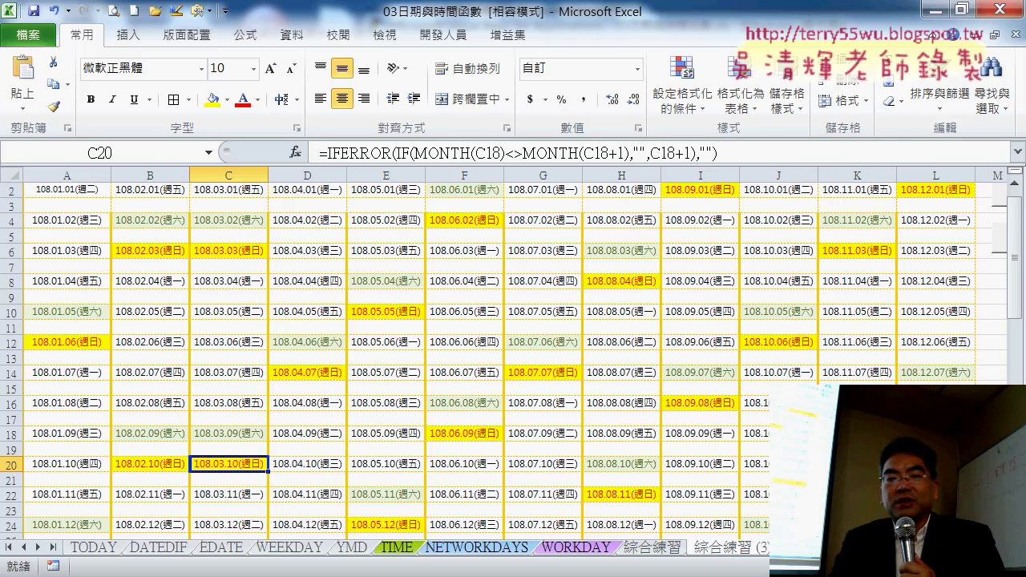
- Manually delete empty row 63 and blank spacer rows 61 and 59 from the calendar
{"action": "left_click_drag", "start_coordinate": [1017, 255], "coordinate": [1016, 258]}
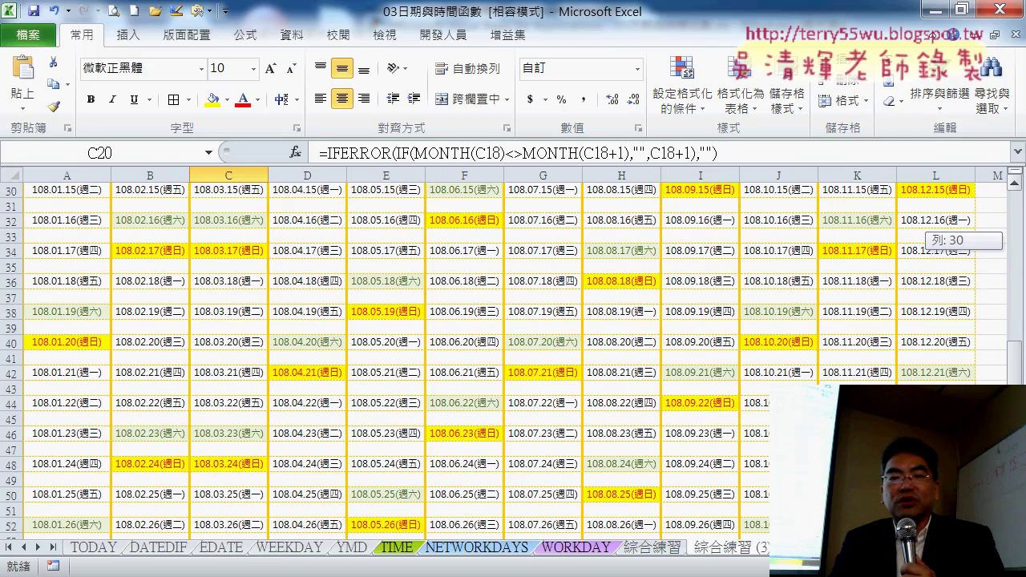
{"action": "scroll", "coordinate": [490, 358], "scroll_direction": "down", "scroll_amount": 2}
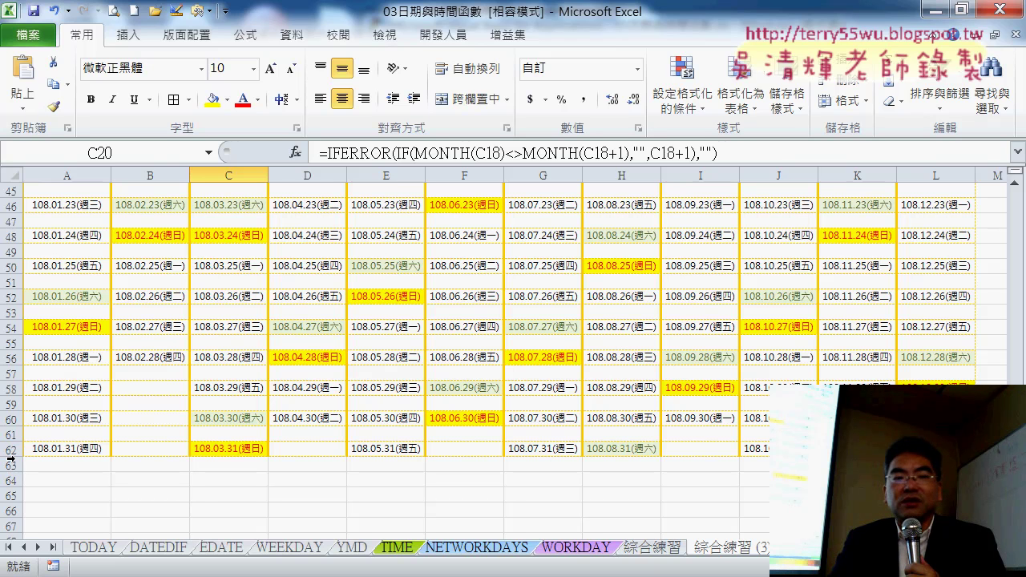
{"action": "left_click", "coordinate": [11, 434]}
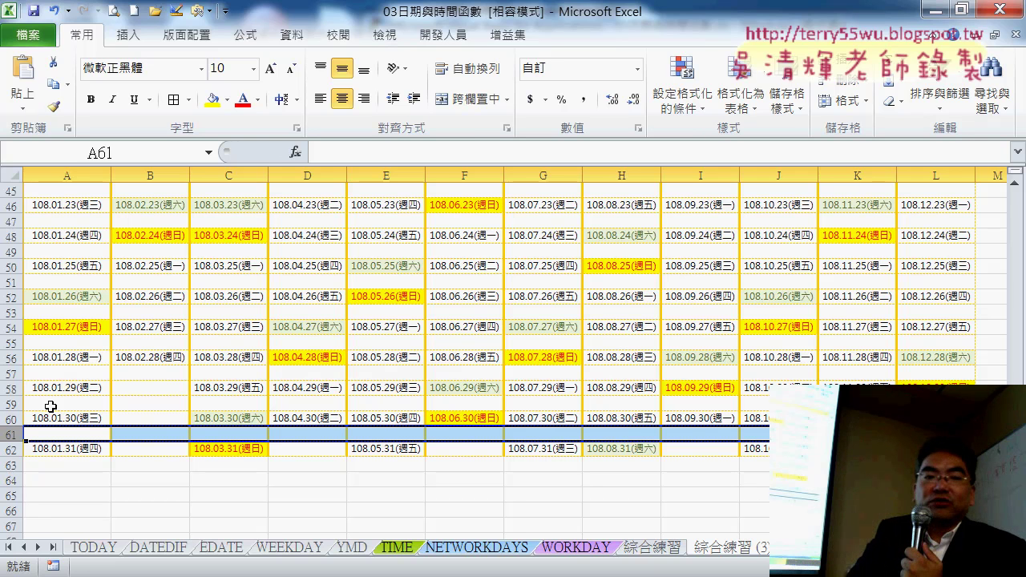
{"action": "left_click", "coordinate": [12, 466]}
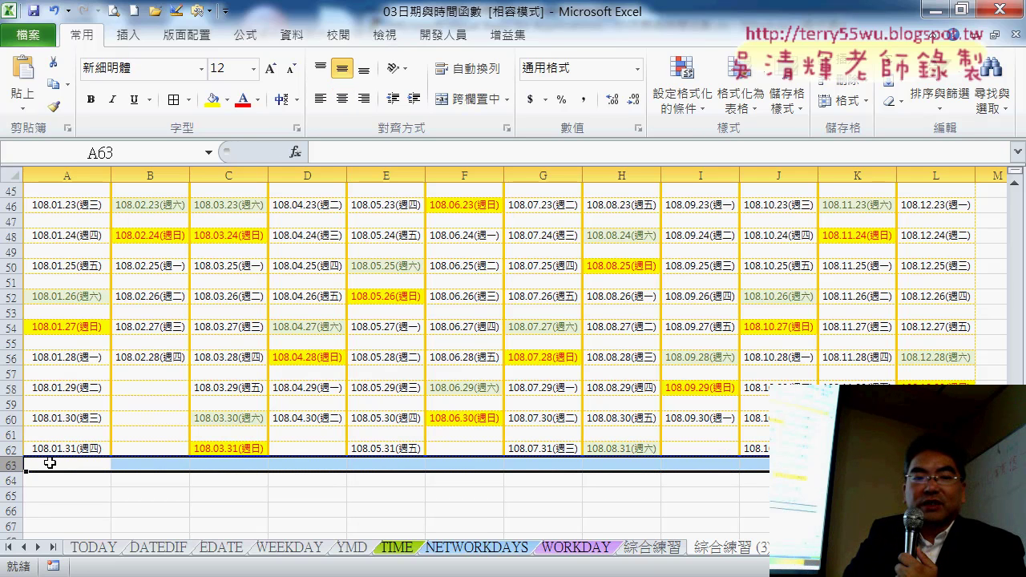
{"action": "right_click", "coordinate": [14, 465]}
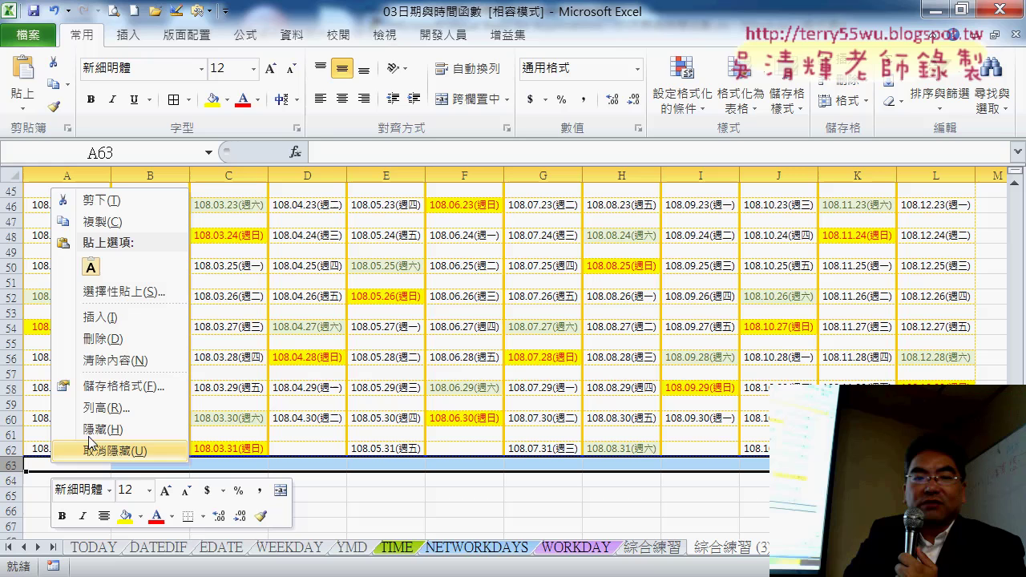
{"action": "left_click", "coordinate": [100, 338]}
{"action": "left_click", "coordinate": [11, 434]}
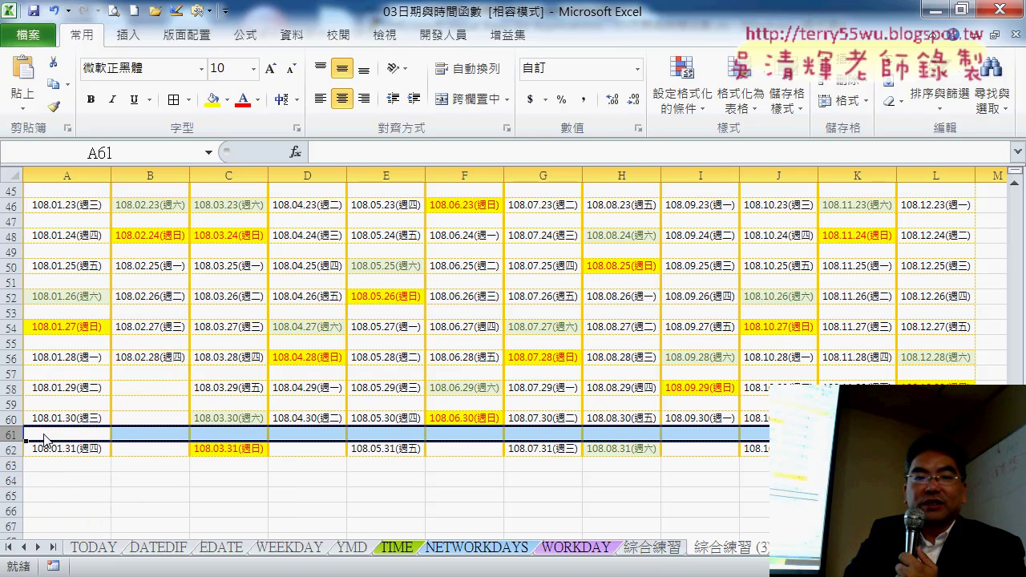
{"action": "right_click", "coordinate": [44, 438]}
{"action": "left_click", "coordinate": [99, 310]}
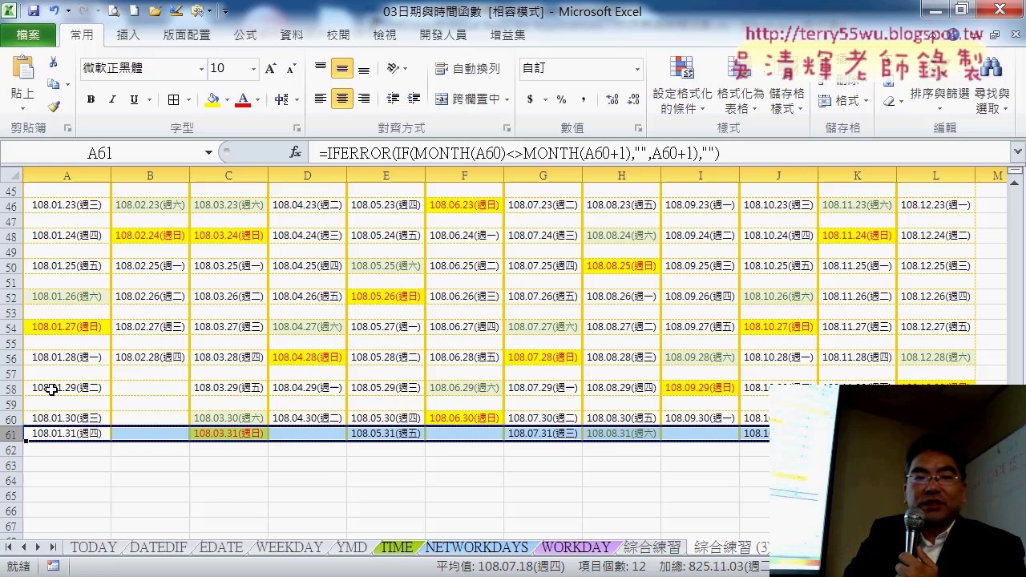
{"action": "left_click", "coordinate": [11, 403]}
{"action": "right_click", "coordinate": [58, 404]}
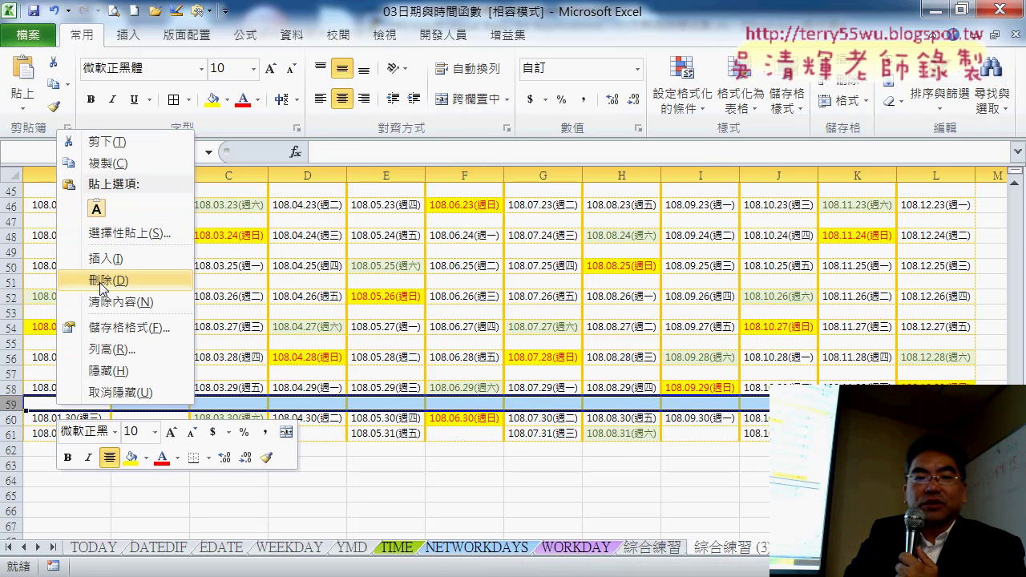
{"action": "left_click", "coordinate": [101, 282]}
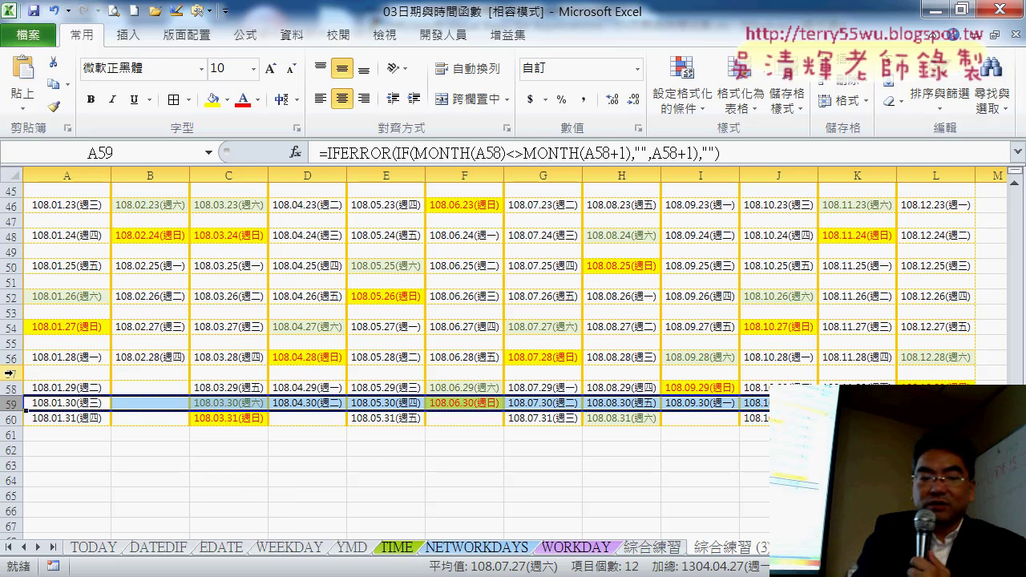
- Restore the deleted spacer rows and move down to row 63
{"action": "key", "text": "F4"}
{"action": "key", "text": "Down"}
{"action": "key", "text": "Down"}
{"action": "key", "text": "F4"}
{"action": "key", "text": "Down"}
{"action": "key", "text": "Down"}
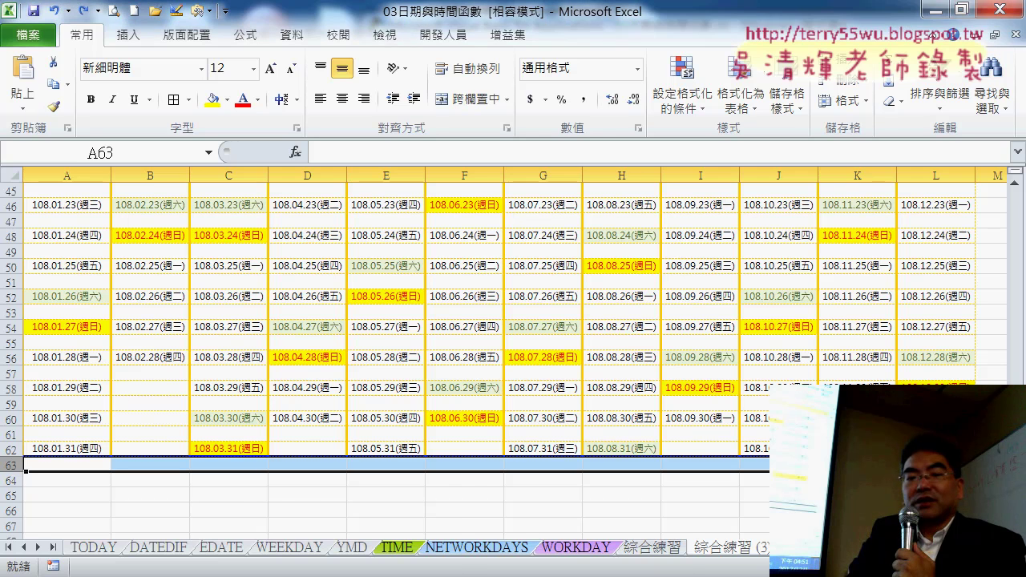
- In the VBA editor, change the 刪除空白列 loop start from For i = 61 to For i = 63
{"action": "left_click", "coordinate": [557, 464]}
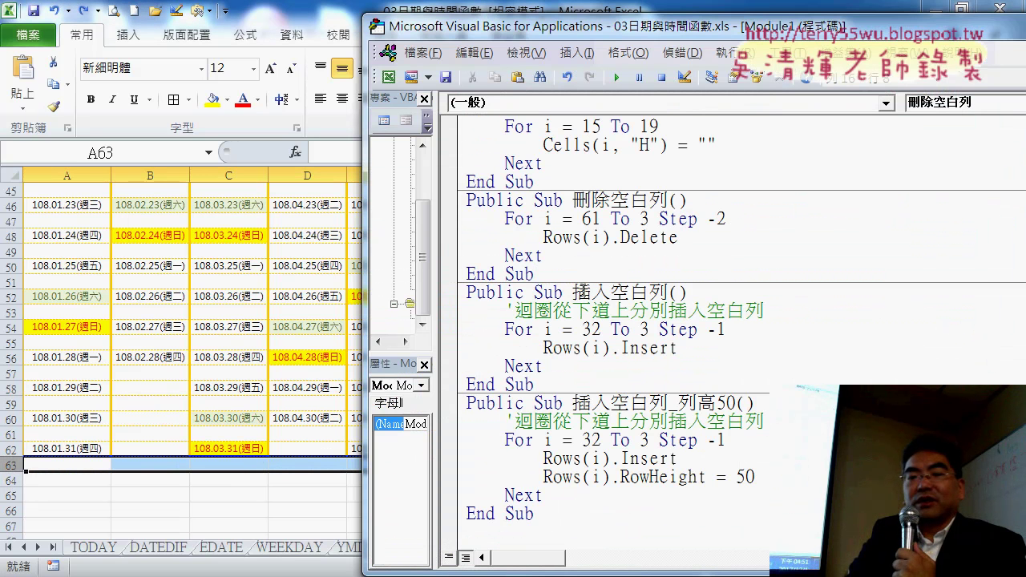
{"action": "left_click_drag", "start_coordinate": [543, 365], "coordinate": [515, 348]}
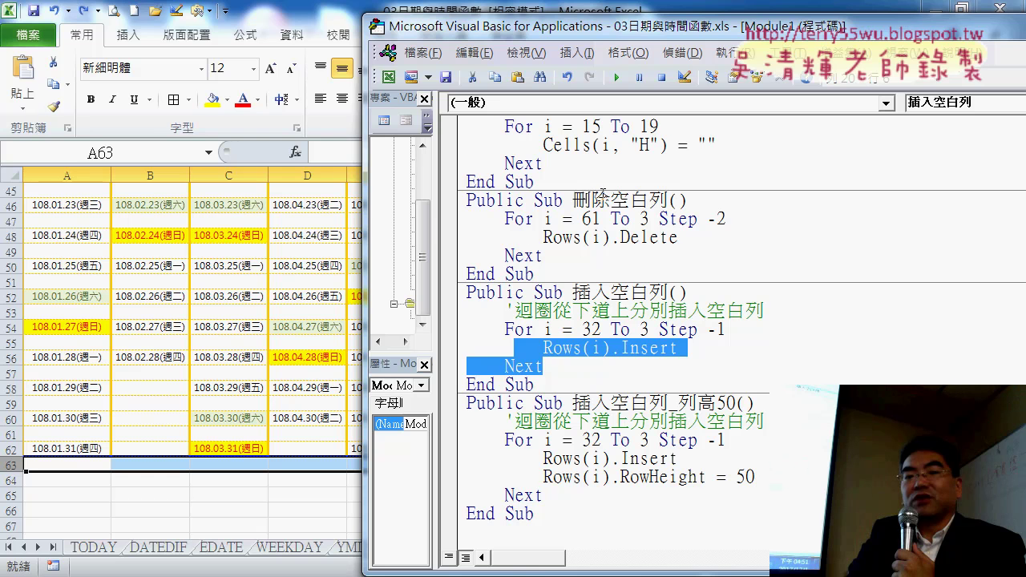
{"action": "left_click_drag", "start_coordinate": [581, 198], "coordinate": [601, 198]}
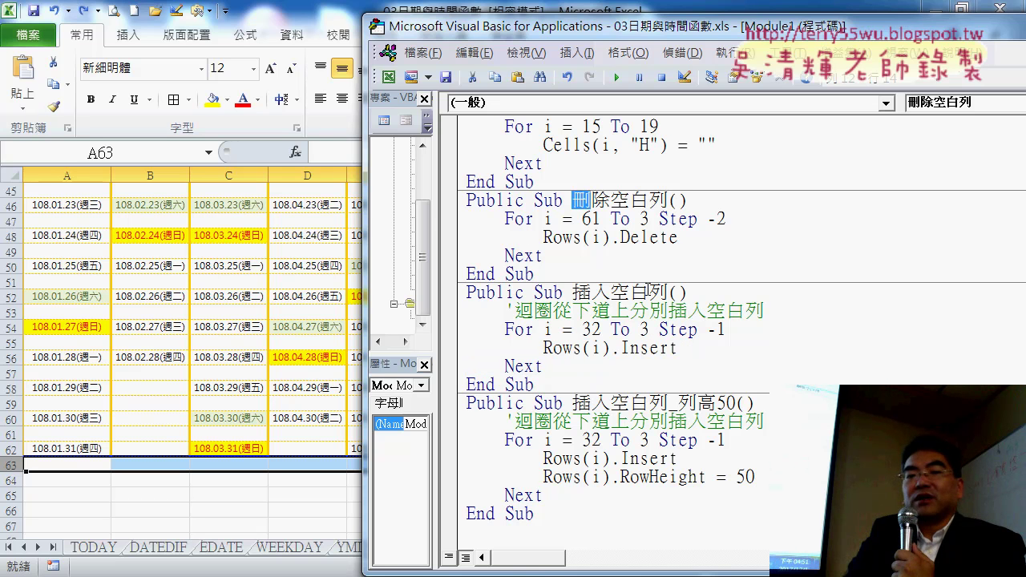
{"action": "double_click", "coordinate": [583, 219]}
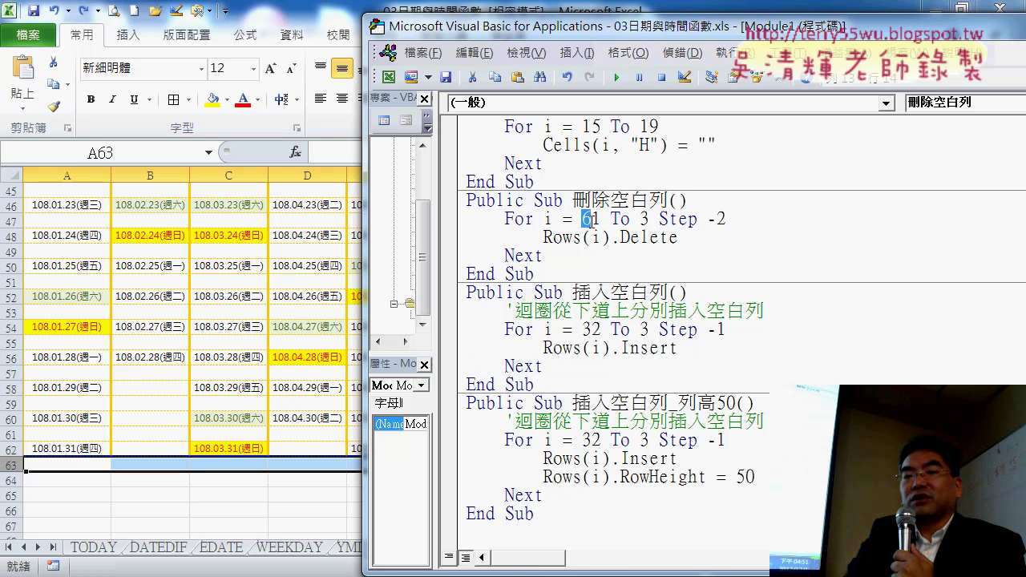
{"action": "left_click", "coordinate": [603, 218]}
{"action": "left_click_drag", "start_coordinate": [599, 218], "coordinate": [590, 218]}
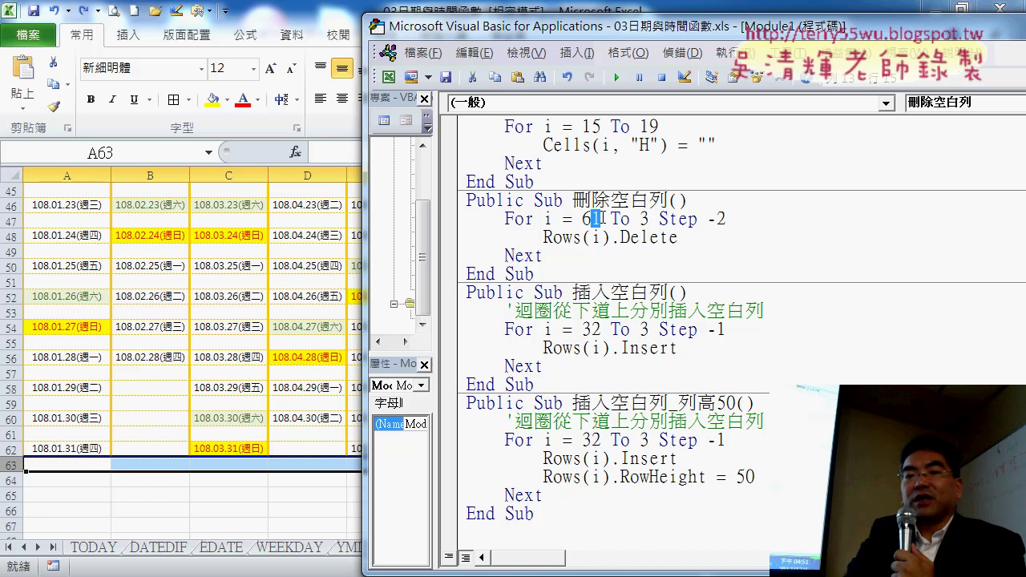
{"action": "type", "text": "3"}
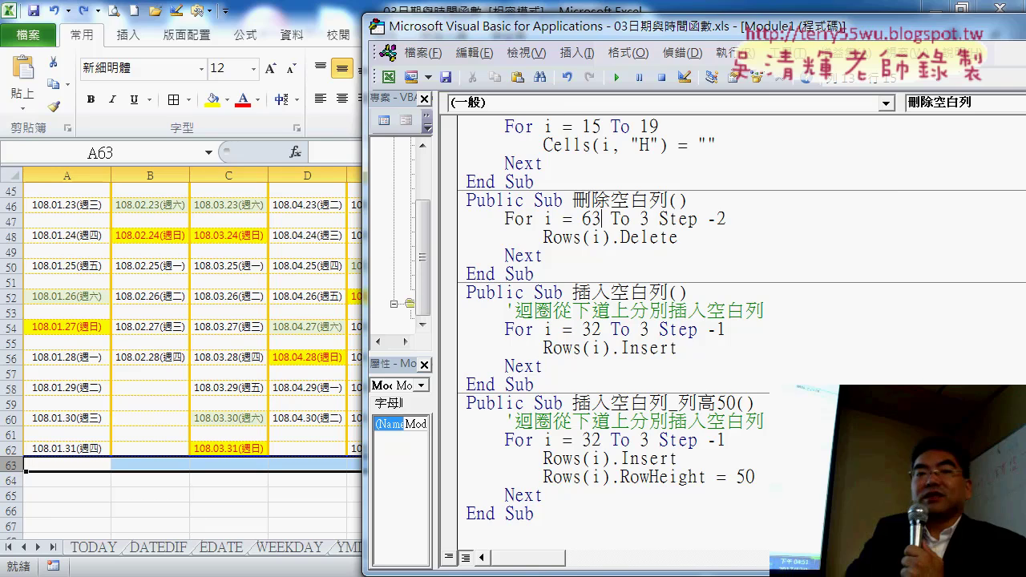
- Check the worksheet's spacer rows up to blank row 3
{"action": "left_click", "coordinate": [156, 192]}
{"action": "scroll", "coordinate": [126, 206], "scroll_direction": "up", "scroll_amount": 13}
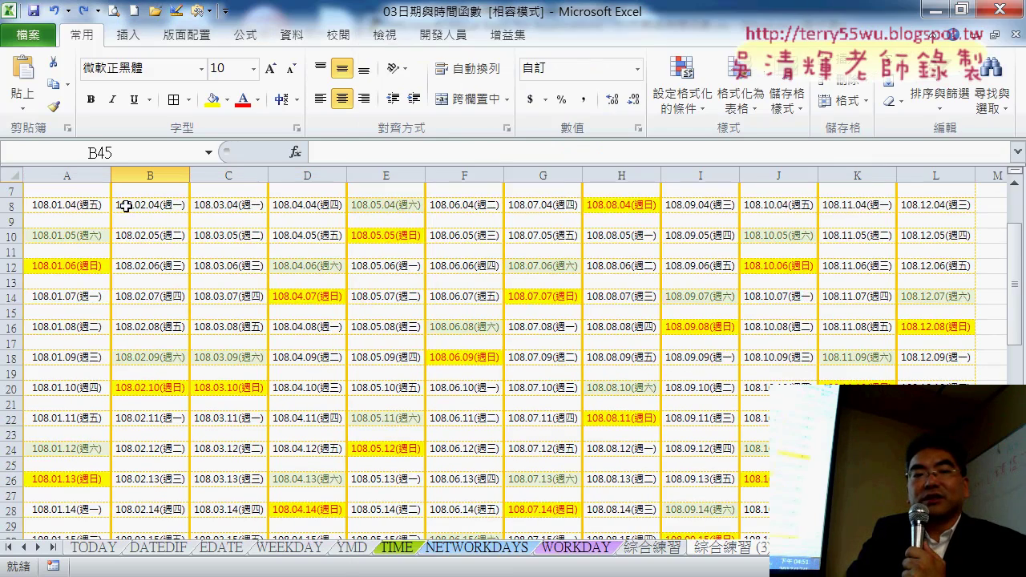
{"action": "scroll", "coordinate": [126, 206], "scroll_direction": "up", "scroll_amount": 2}
{"action": "left_click", "coordinate": [10, 220]}
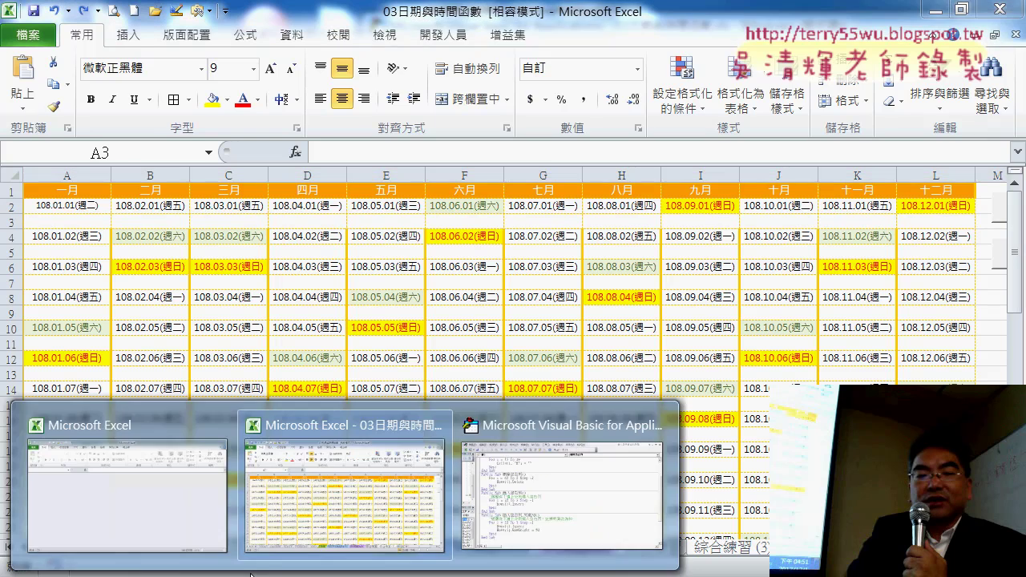
- Review the loop's Step -2 and the Rows(i).Delete line, then return to the worksheet
{"action": "left_click", "coordinate": [561, 481]}
{"action": "left_click_drag", "start_coordinate": [738, 215], "coordinate": [662, 218]}
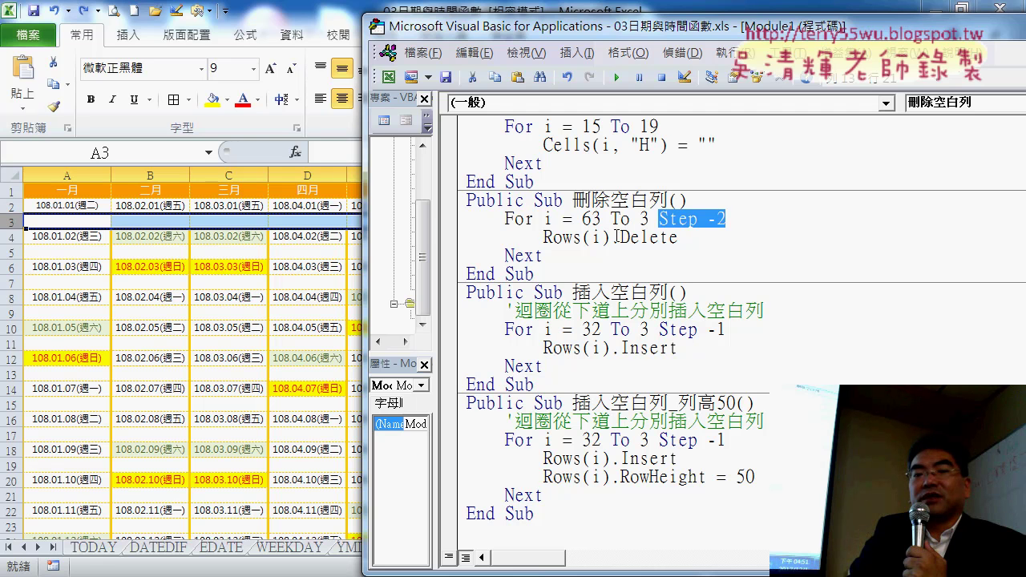
{"action": "left_click_drag", "start_coordinate": [616, 236], "coordinate": [699, 237]}
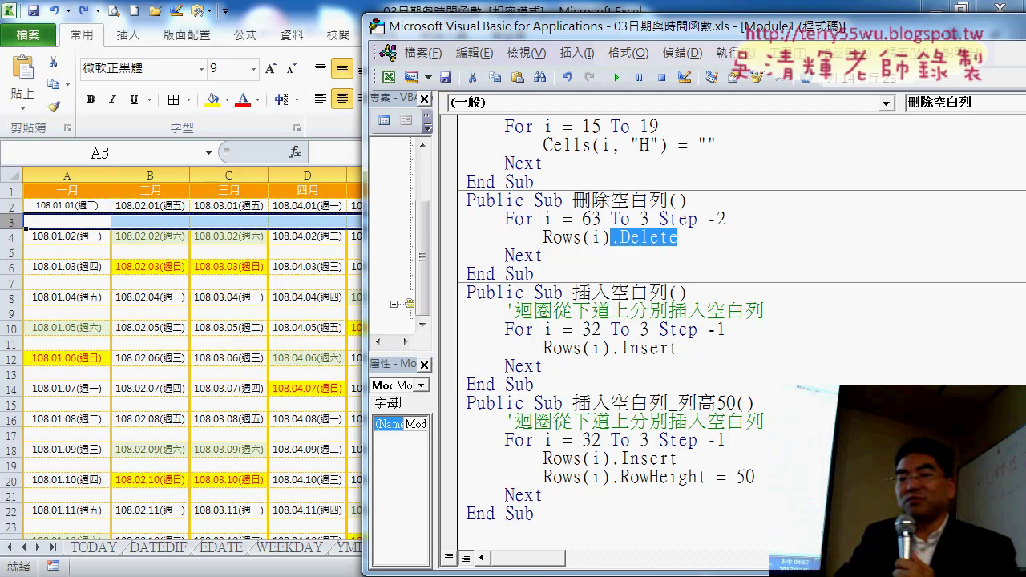
{"action": "left_click_drag", "start_coordinate": [659, 219], "coordinate": [725, 219]}
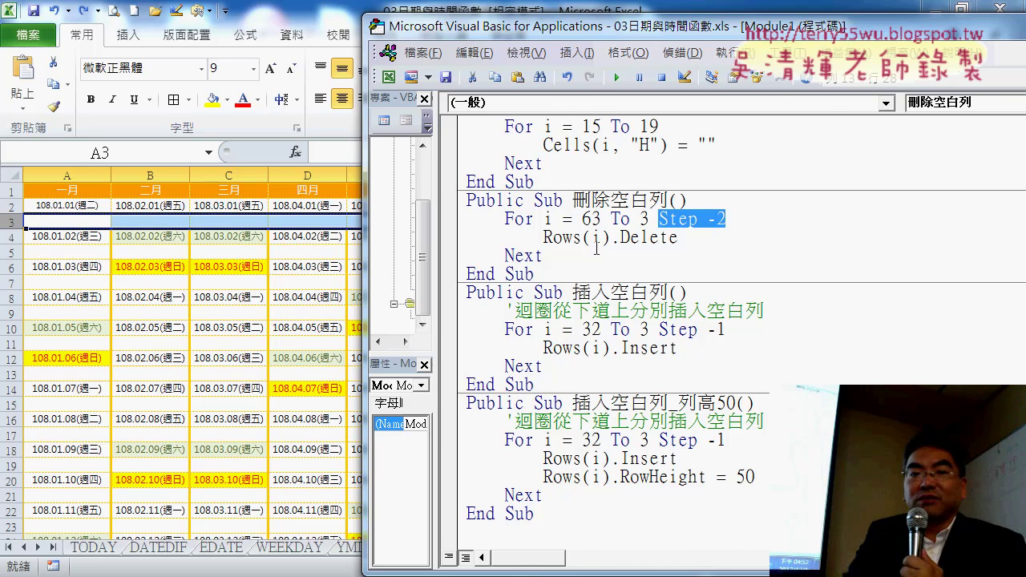
{"action": "left_click", "coordinate": [231, 358]}
{"action": "scroll", "coordinate": [231, 358], "scroll_direction": "down", "scroll_amount": 3}
- Start stepping through 刪除空白列 with F8 up to its For loop line
{"action": "scroll", "coordinate": [230, 358], "scroll_direction": "down", "scroll_amount": 5}
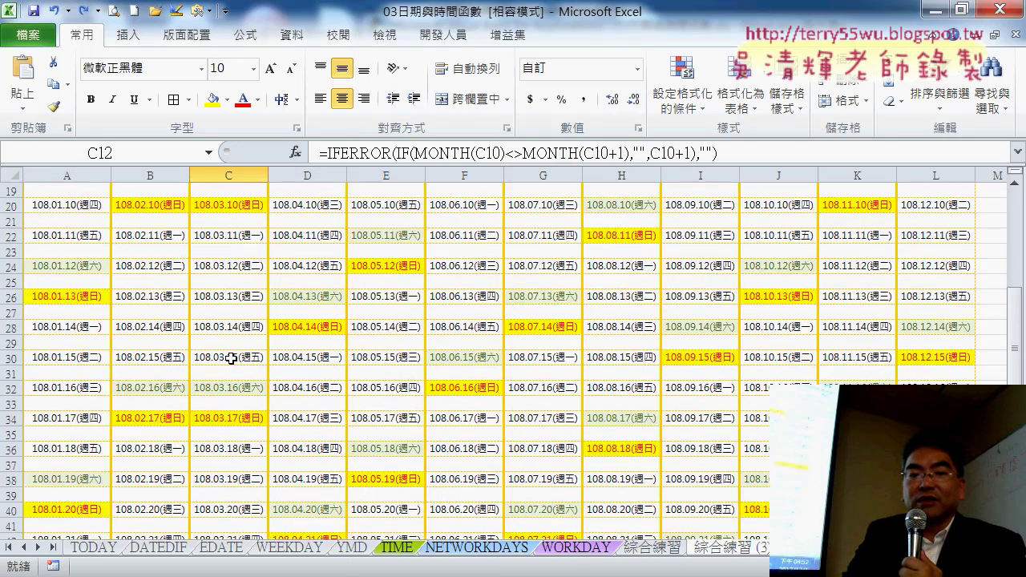
{"action": "scroll", "coordinate": [231, 358], "scroll_direction": "down", "scroll_amount": 3}
{"action": "scroll", "coordinate": [230, 359], "scroll_direction": "down", "scroll_amount": 4}
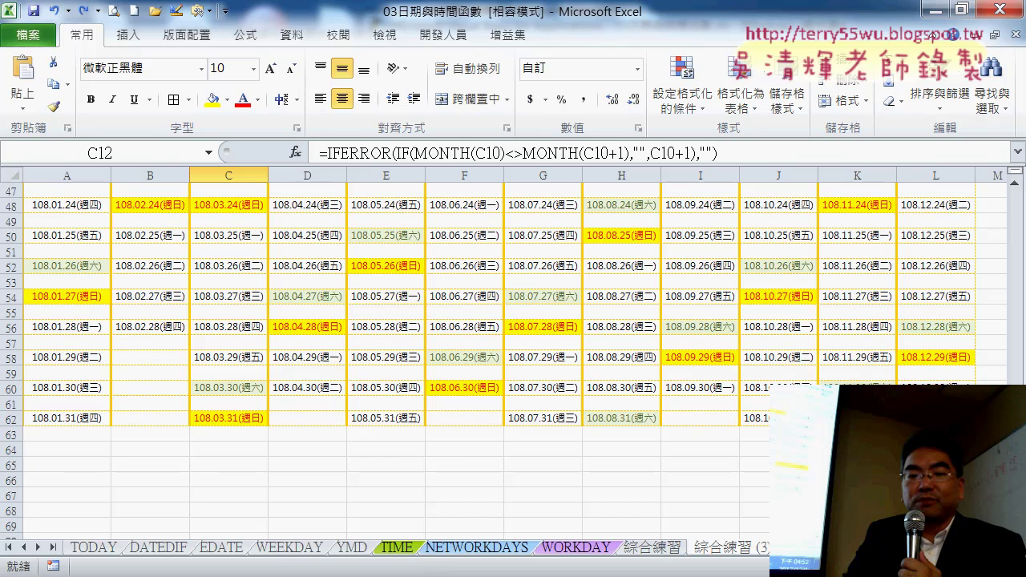
{"action": "mouse_move", "coordinate": [481, 565]}
{"action": "left_click", "coordinate": [572, 457]}
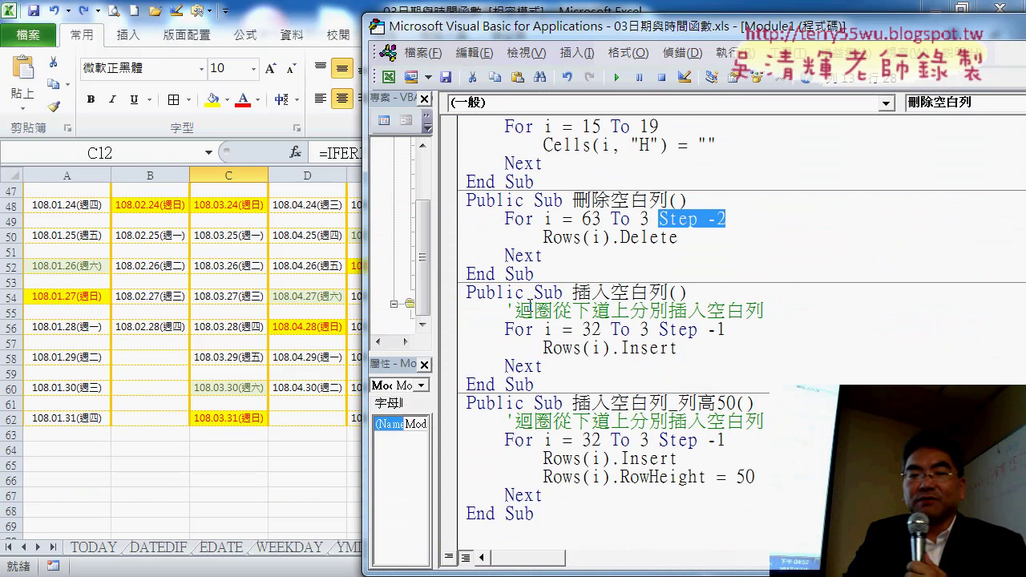
{"action": "left_click", "coordinate": [578, 239]}
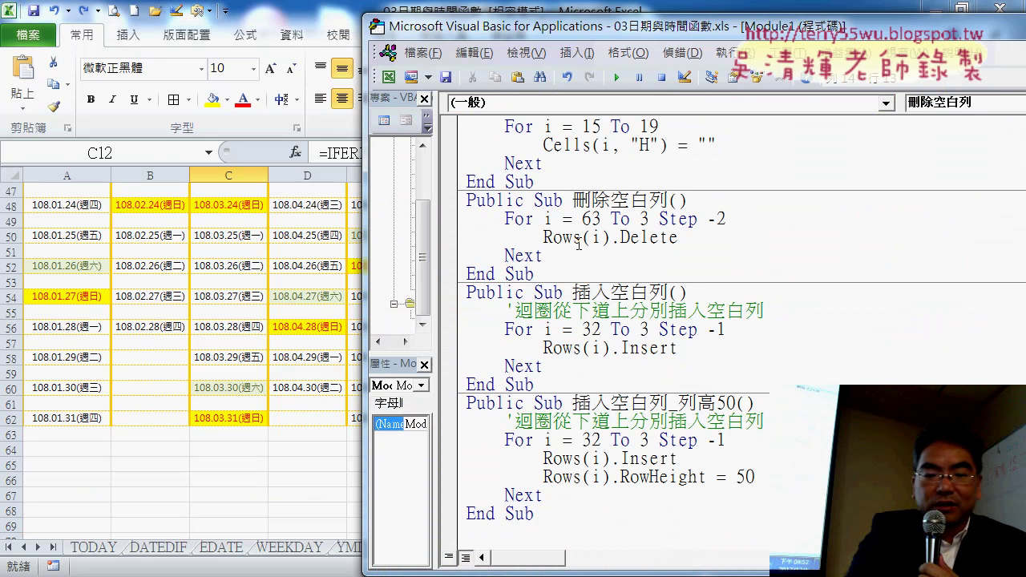
{"action": "key", "text": "F8"}
{"action": "key", "text": "F8"}
{"action": "key", "text": "F8"}
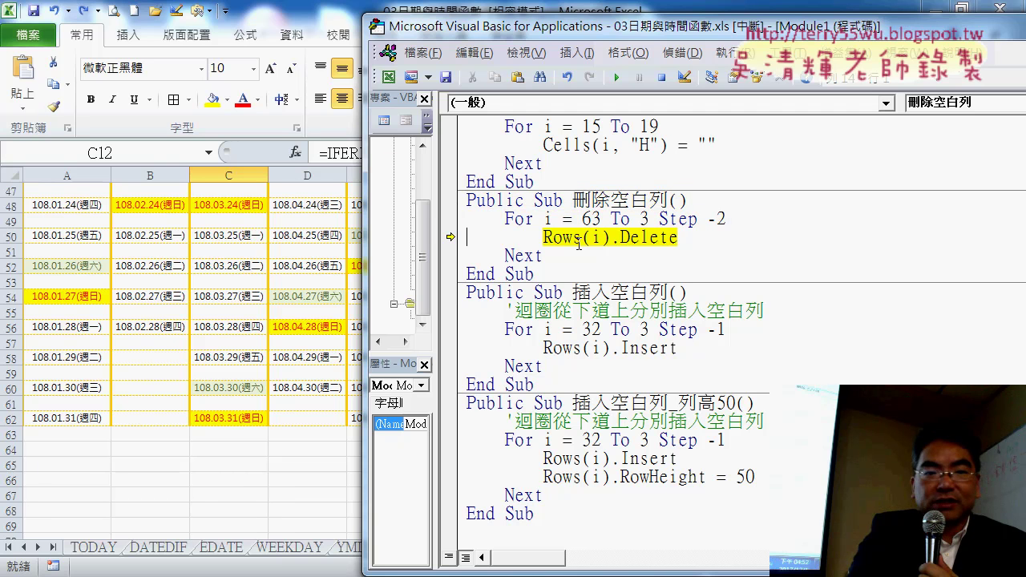
{"action": "key", "text": "F8"}
{"action": "key", "text": "F8"}
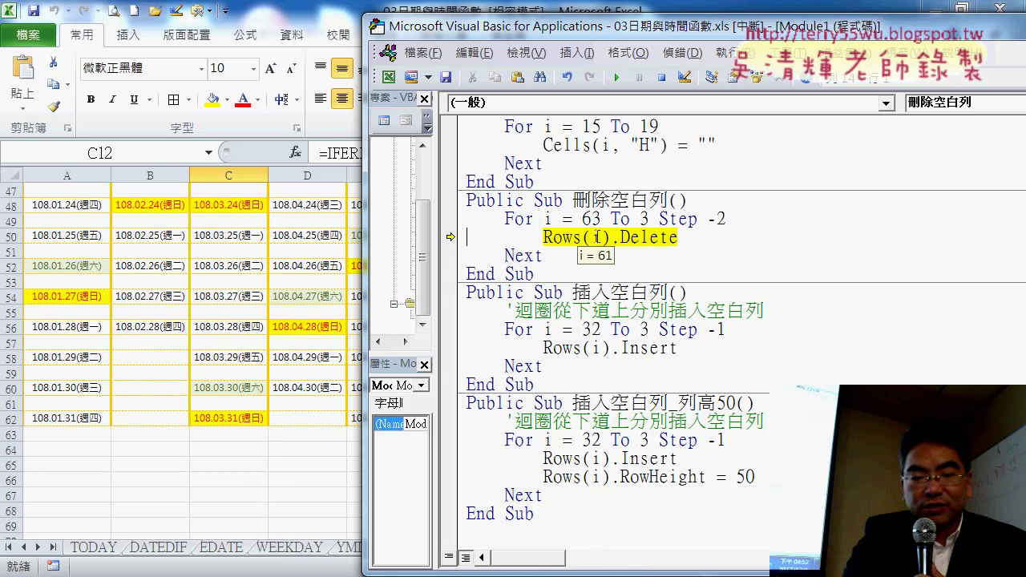
- Step through the row deletions, let the macro finish, and return to the calendar
{"action": "key", "text": "F8"}
{"action": "key", "text": "F8"}
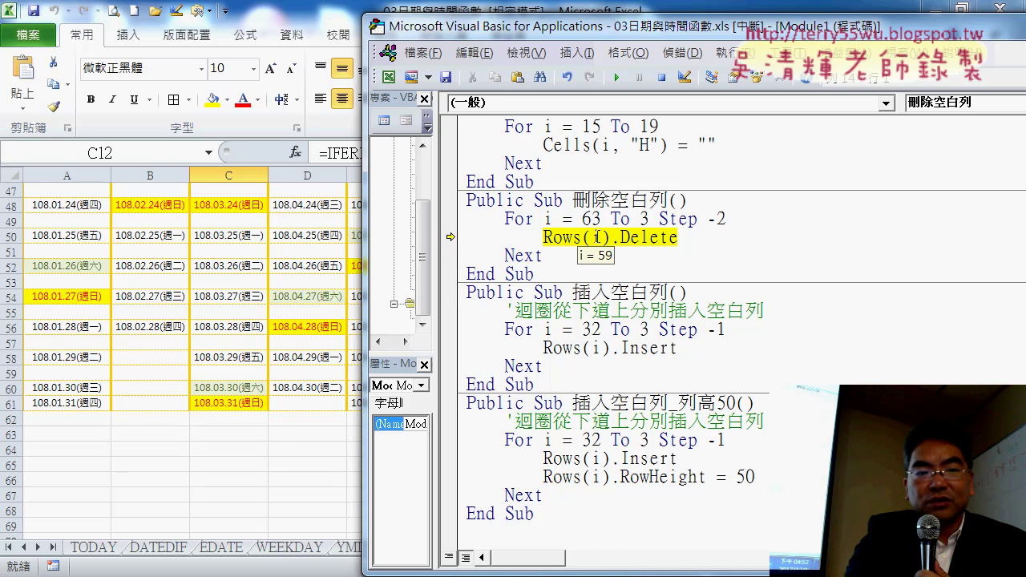
{"action": "key", "text": "F8"}
{"action": "key", "text": "F8"}
{"action": "key", "text": "F8"}
{"action": "key", "text": "F8"}
{"action": "key", "text": "F8"}
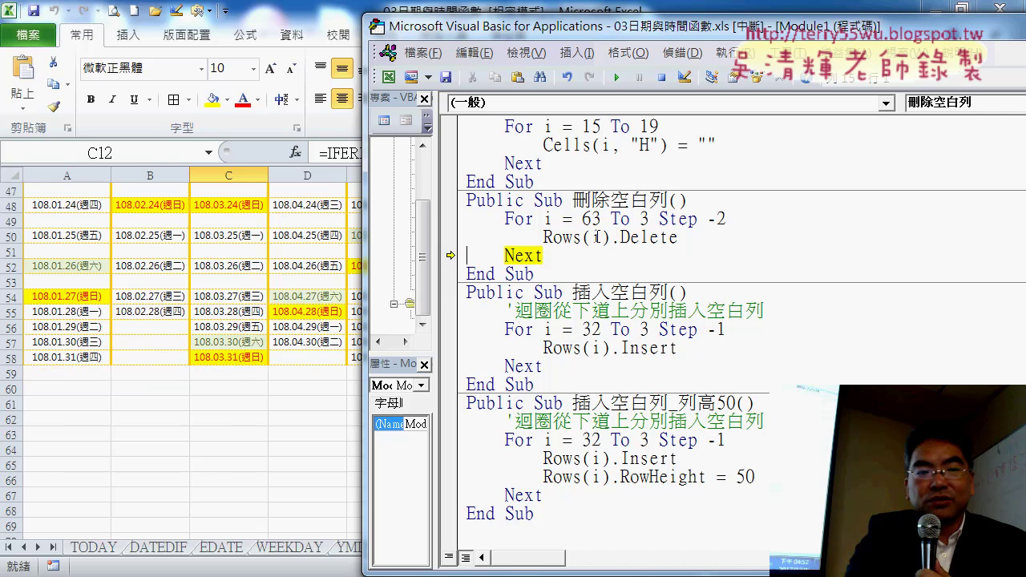
{"action": "key", "text": "F8"}
{"action": "key", "text": "F8"}
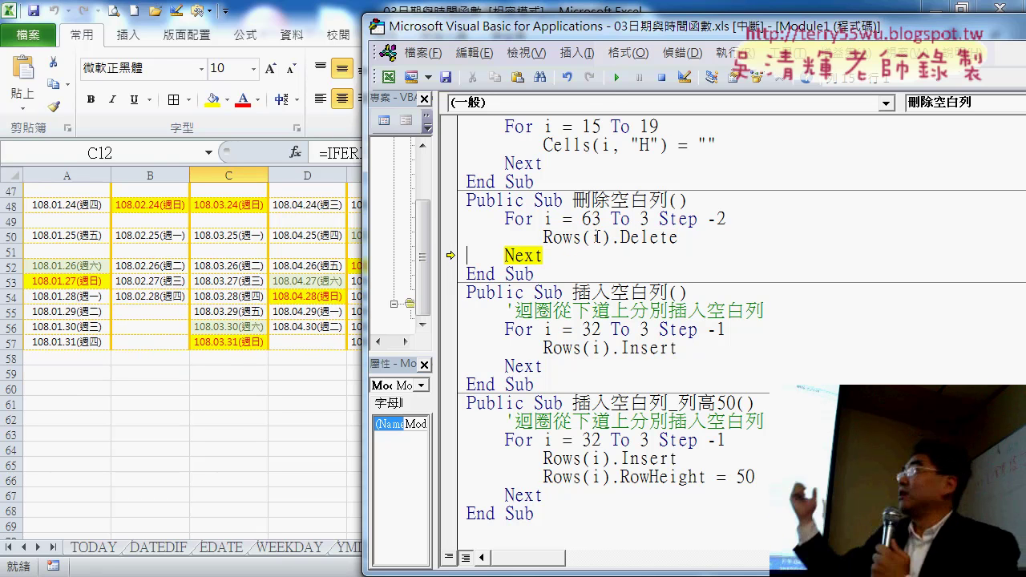
{"action": "left_click", "coordinate": [615, 78]}
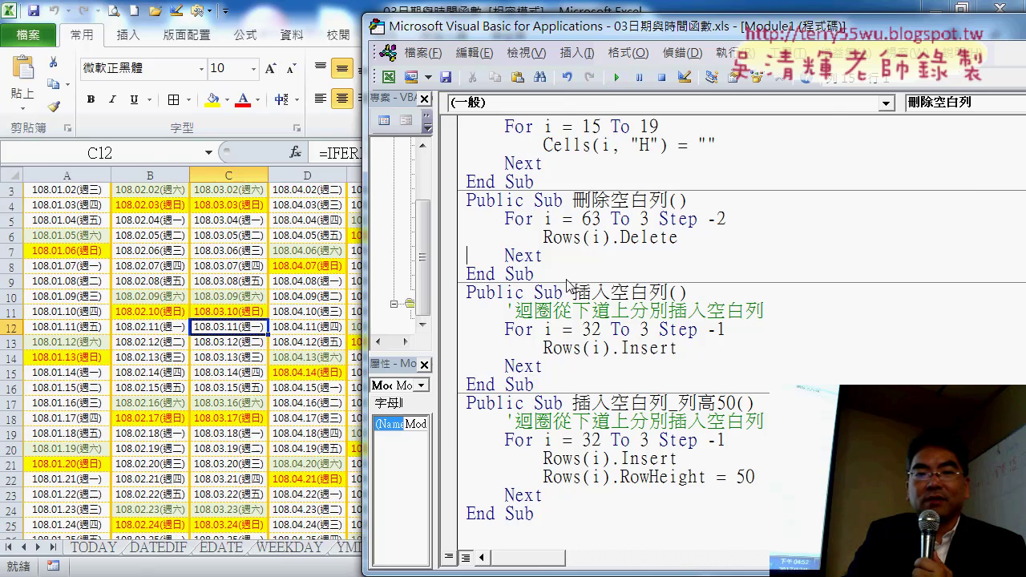
{"action": "left_click", "coordinate": [268, 350]}
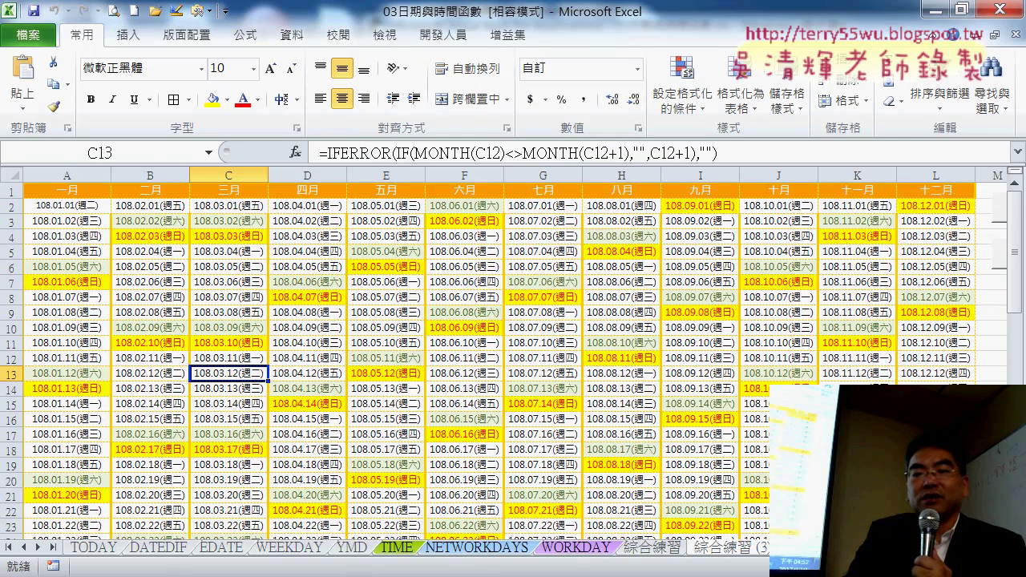
- Insert spacer rows with the 插入空白列 button, then remove them with 刪除空白列
{"action": "scroll", "coordinate": [513, 352], "scroll_direction": "right", "scroll_amount": 3}
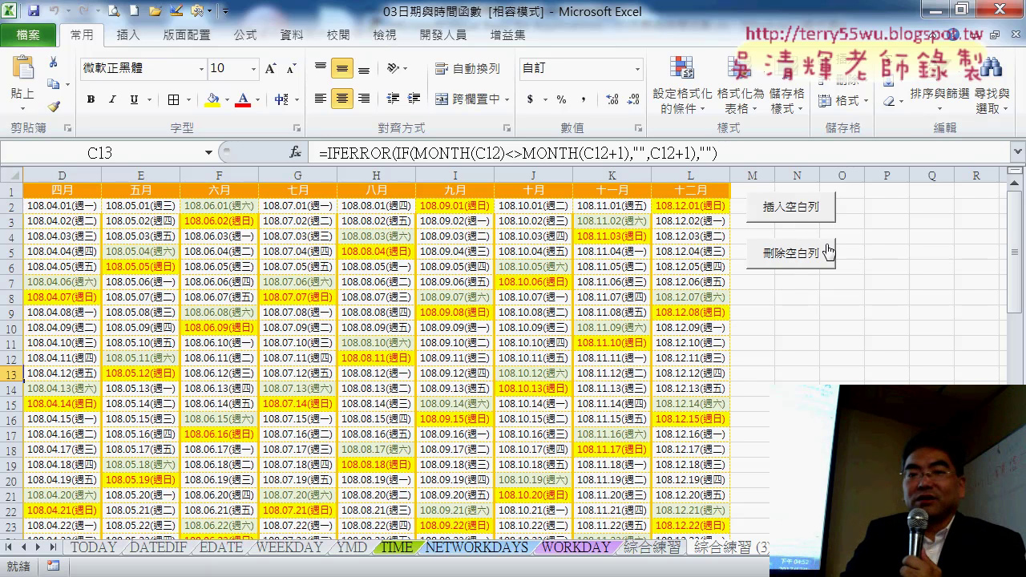
{"action": "left_click", "coordinate": [788, 208]}
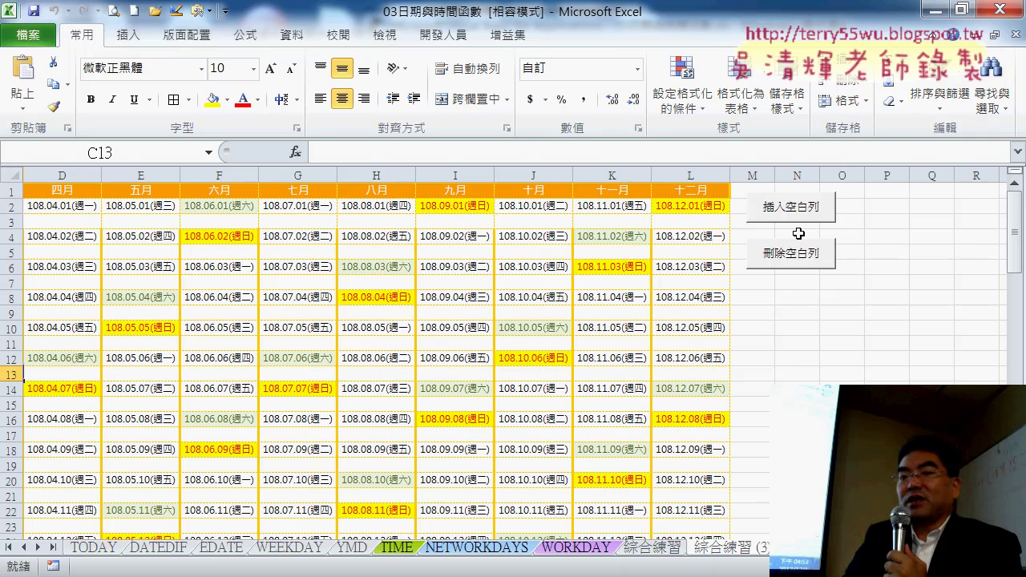
{"action": "left_click", "coordinate": [801, 265]}
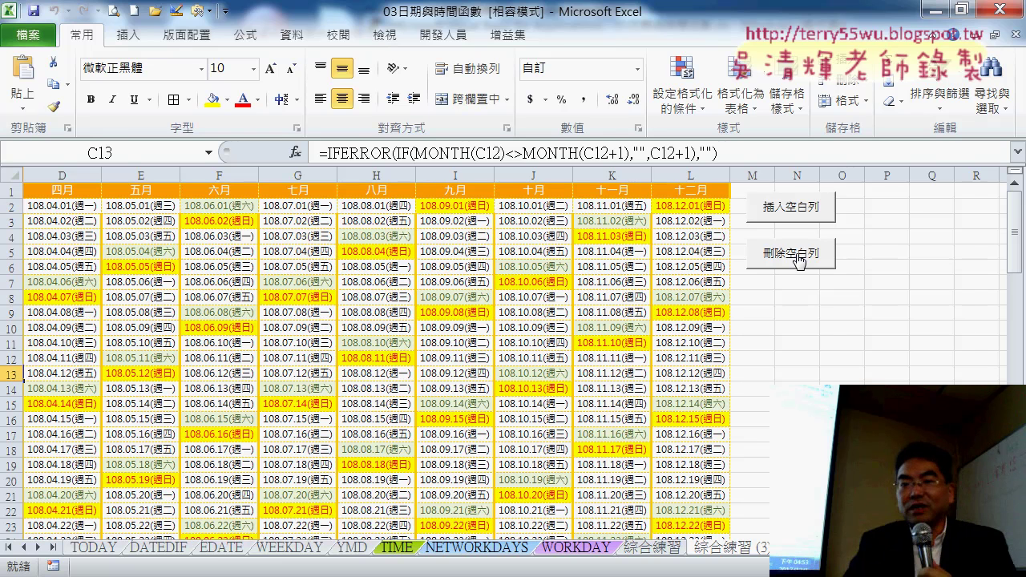
- Re-insert spacer rows and open the 刪除空白列 code through the button's Assign Macro dialog
{"action": "right_click", "coordinate": [770, 261]}
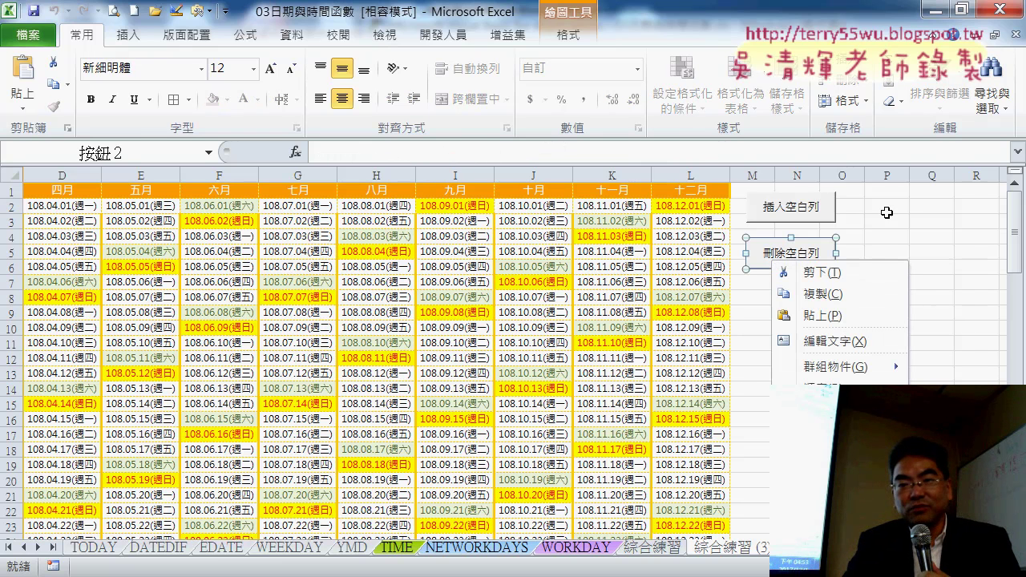
{"action": "left_click", "coordinate": [785, 209]}
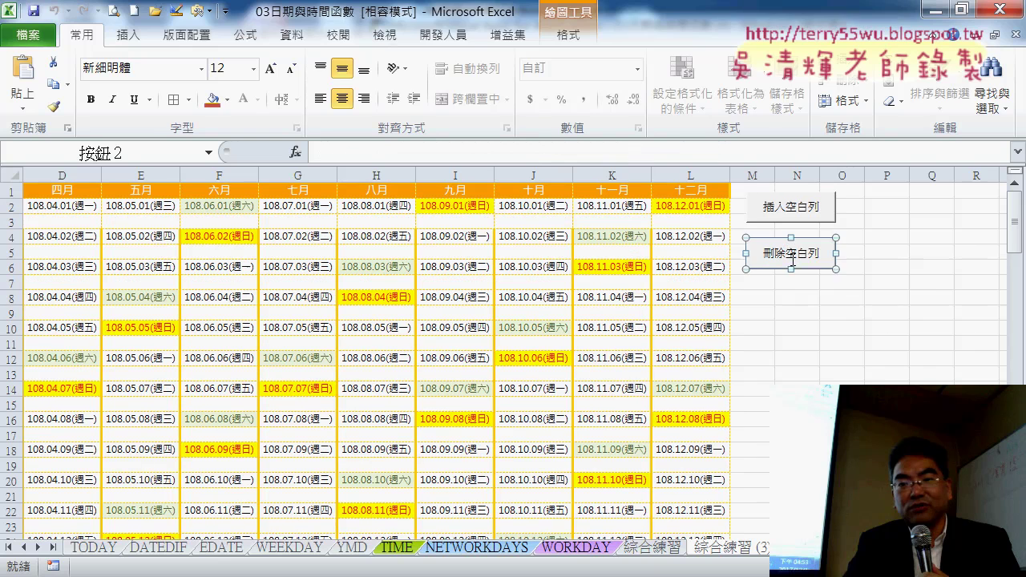
{"action": "right_click", "coordinate": [789, 258]}
{"action": "left_click", "coordinate": [834, 412]}
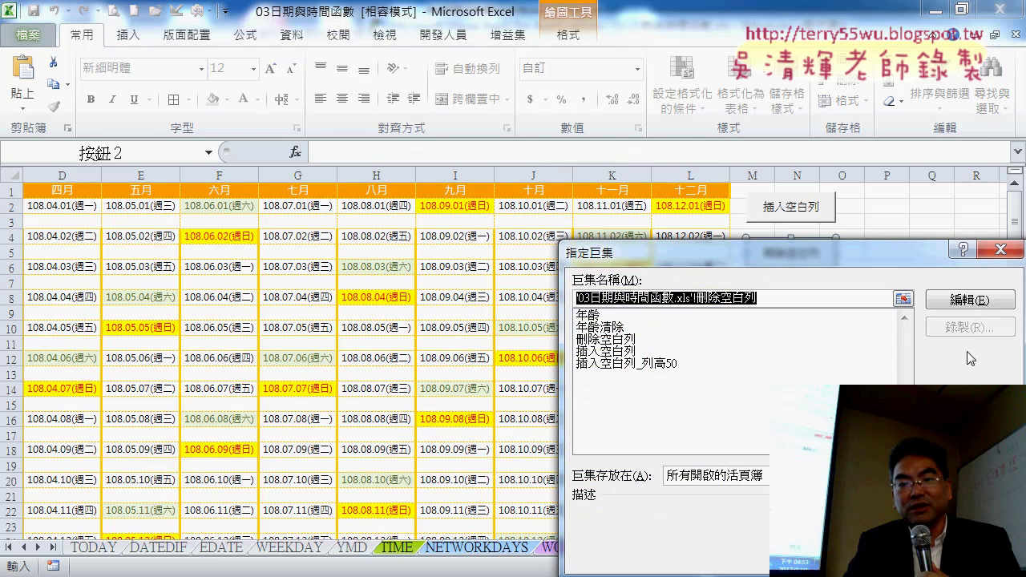
{"action": "left_click", "coordinate": [976, 302]}
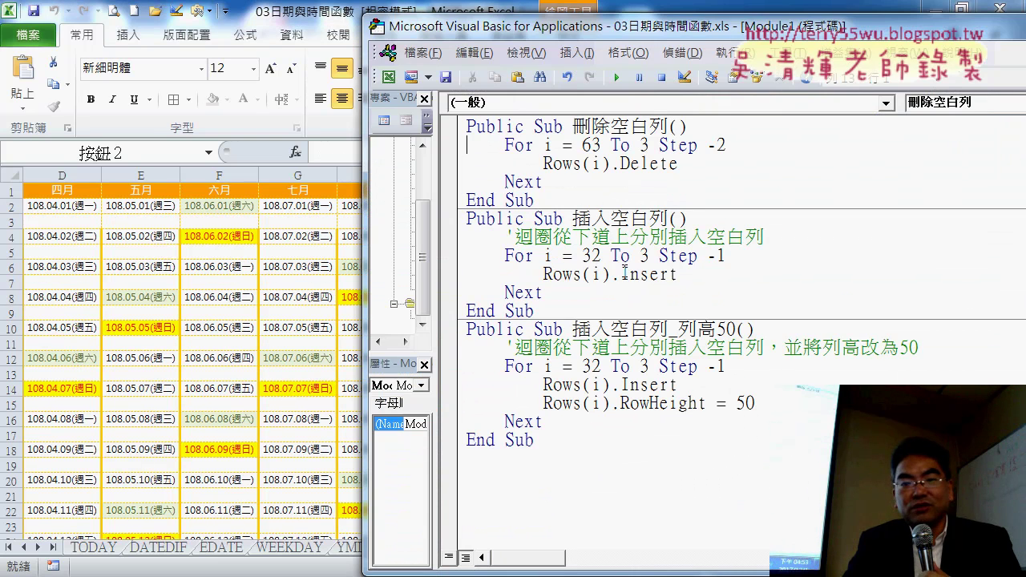
- Change the loop to Step -1 and wrap the delete in If Cells(i, "A") = "" Then
{"action": "left_click_drag", "start_coordinate": [736, 147], "coordinate": [716, 147]}
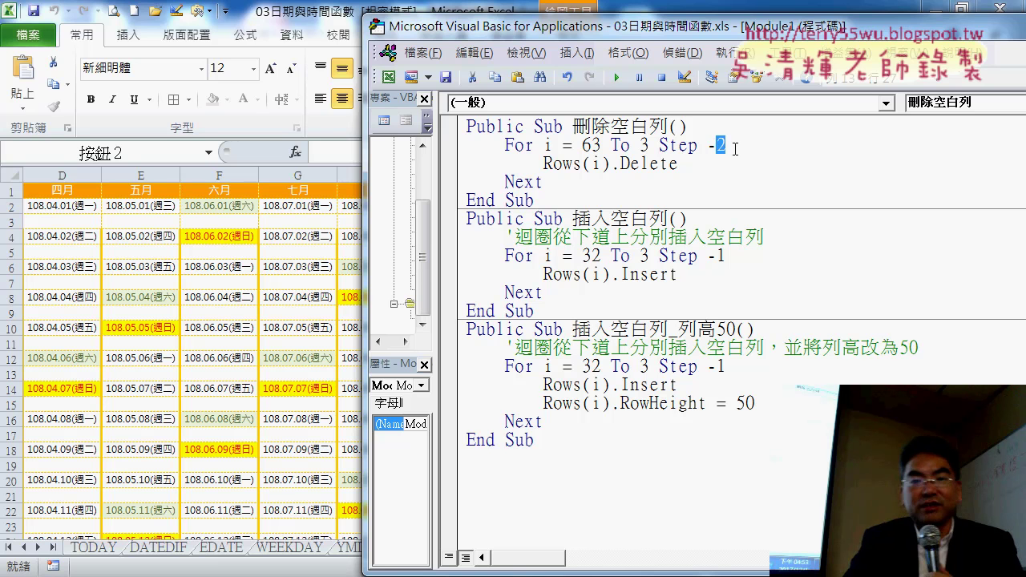
{"action": "type", "text": "1"}
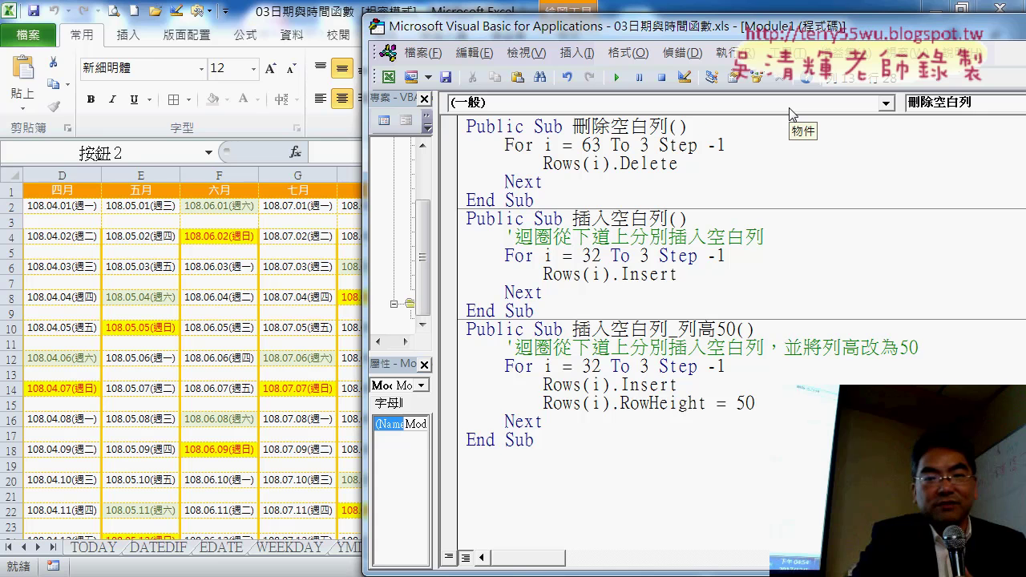
{"action": "key", "text": "Return"}
{"action": "type", "text": "if c"}
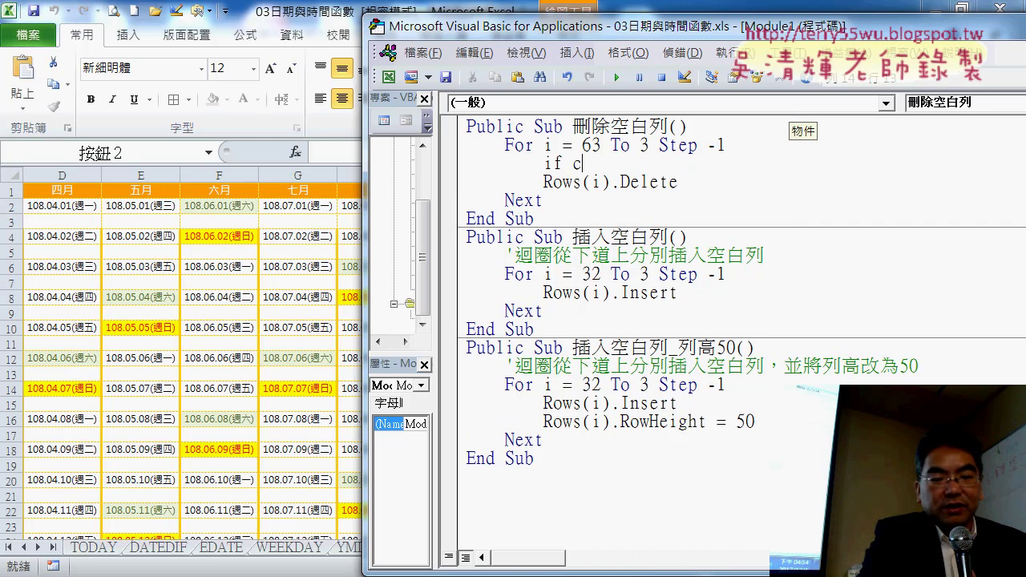
{"action": "type", "text": "ella"}
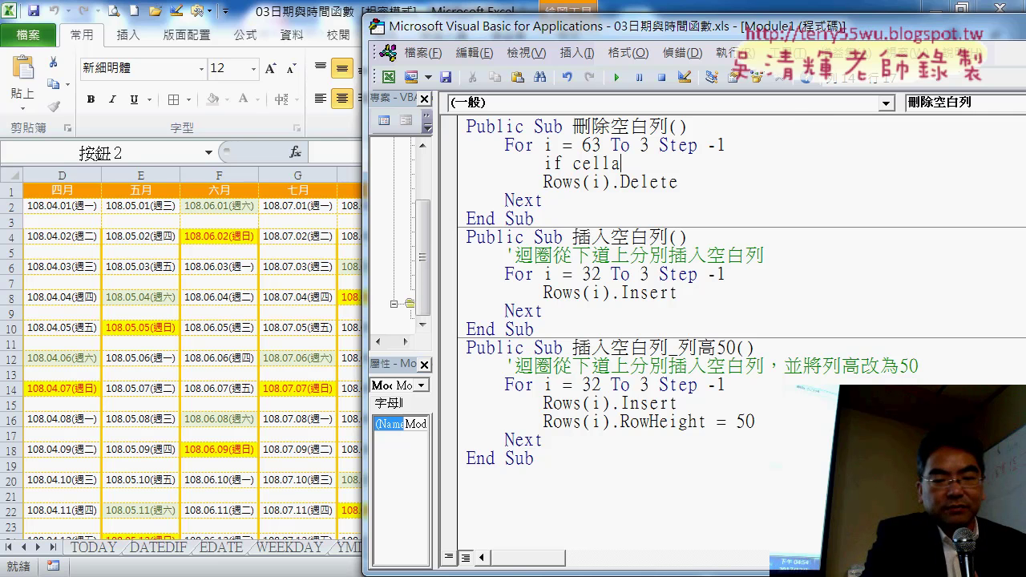
{"action": "key", "text": "BackSpace"}
{"action": "type", "text": "s("}
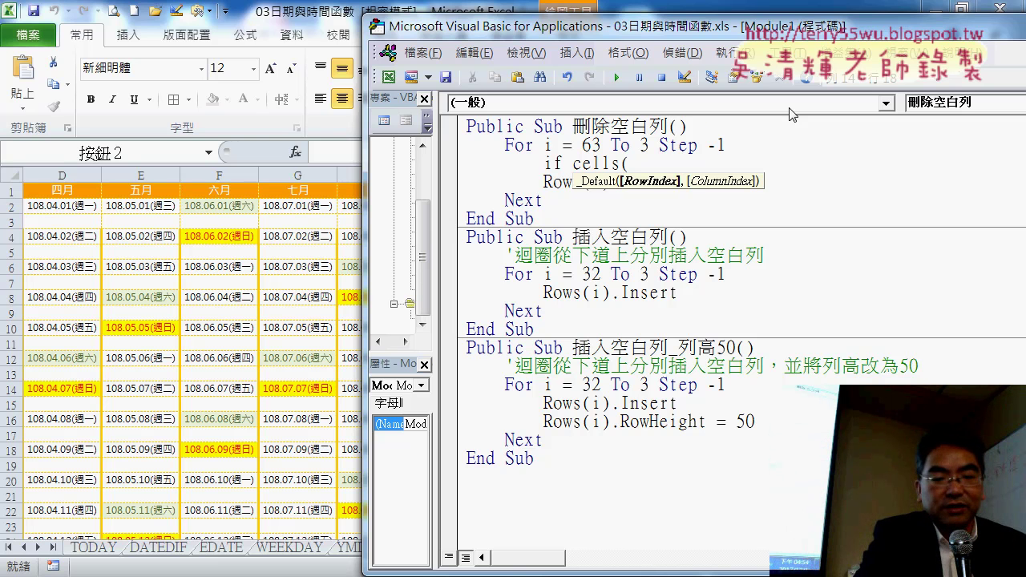
{"action": "type", "text": "i,\"A"}
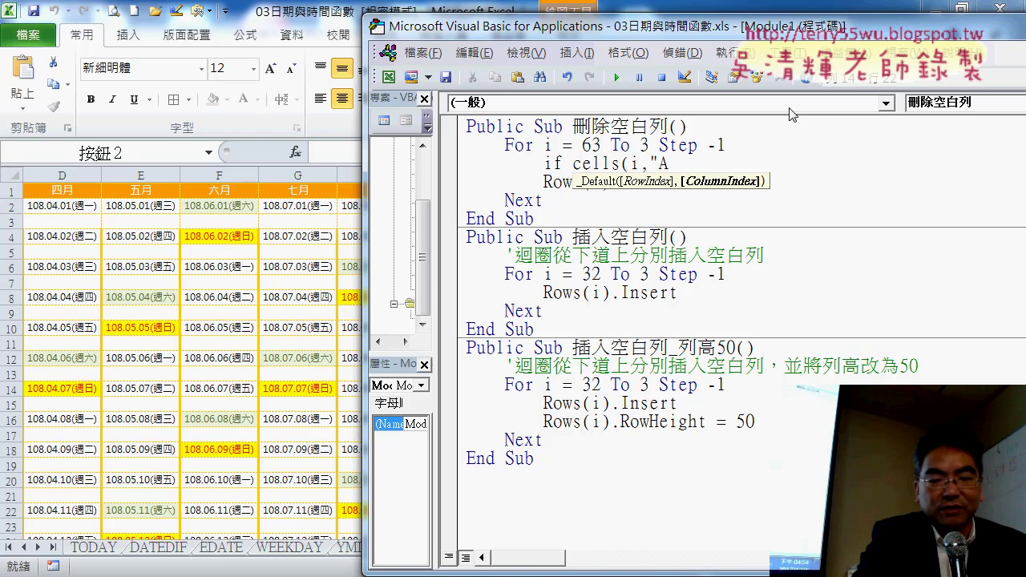
{"action": "type", "text": ")=\"\""}
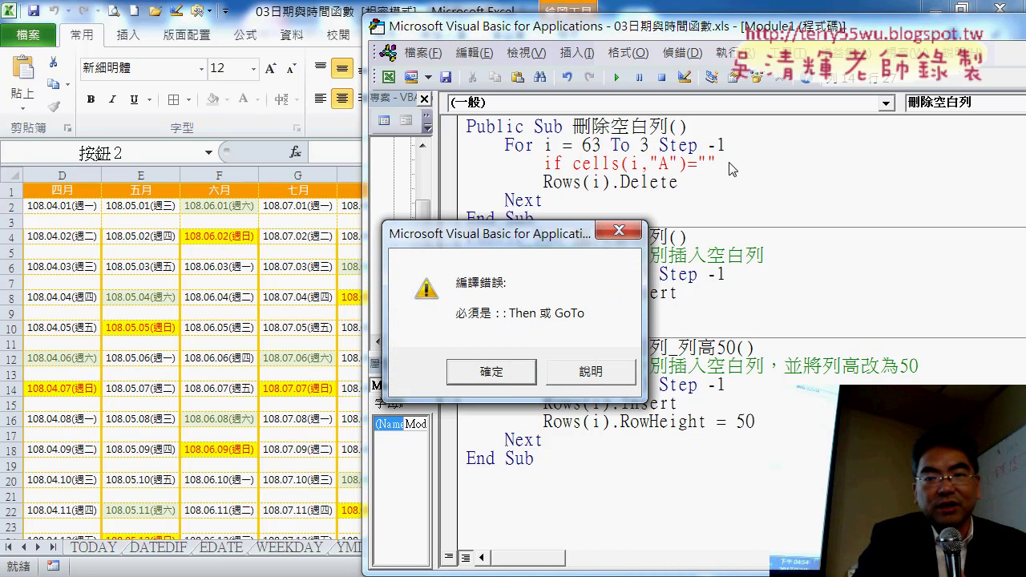
{"action": "left_click", "coordinate": [495, 372]}
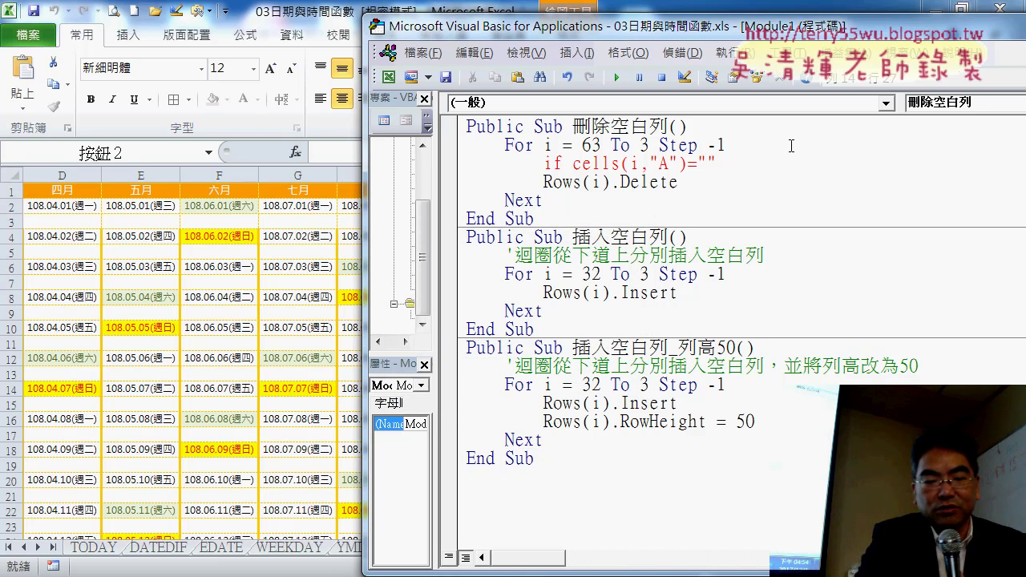
{"action": "type", "text": " then"}
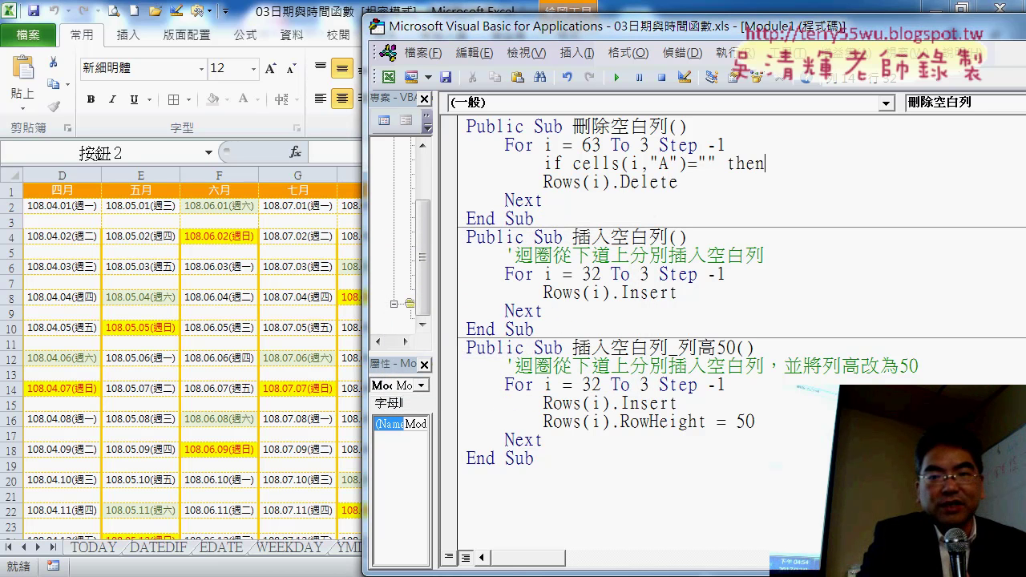
{"action": "left_click", "coordinate": [748, 186]}
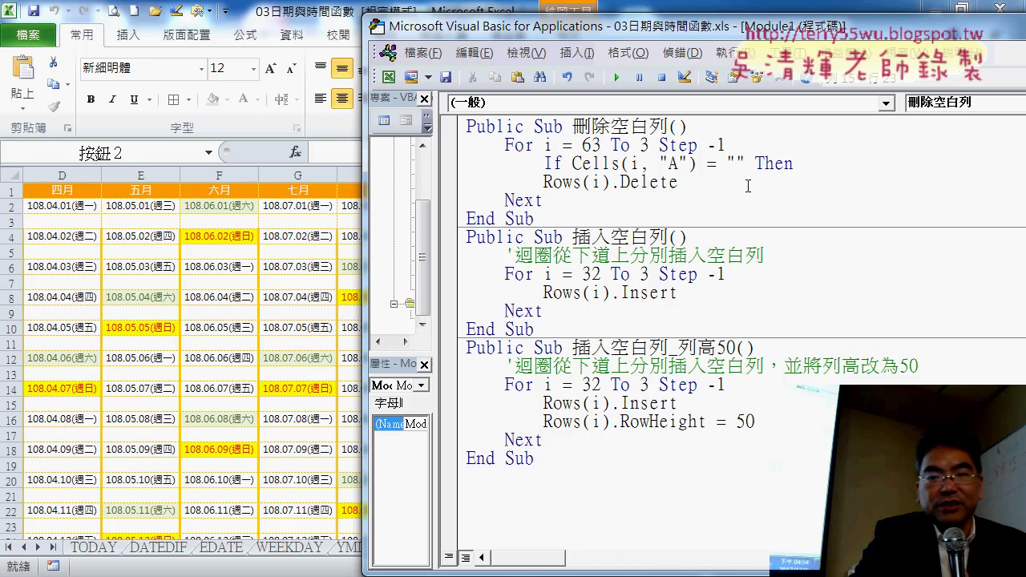
{"action": "key", "text": "Return"}
{"action": "type", "text": "enf if"}
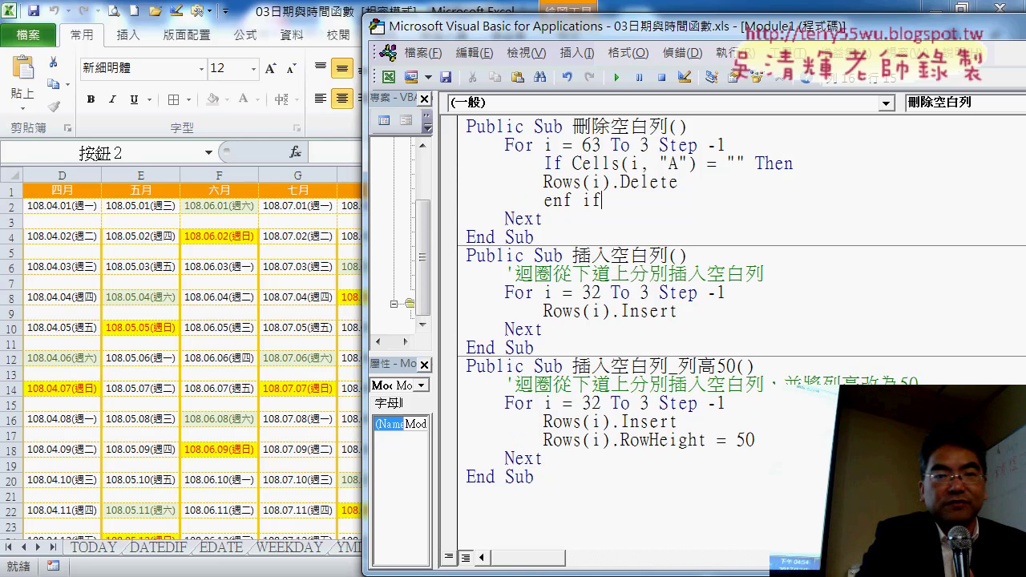
{"action": "left_click", "coordinate": [572, 167]}
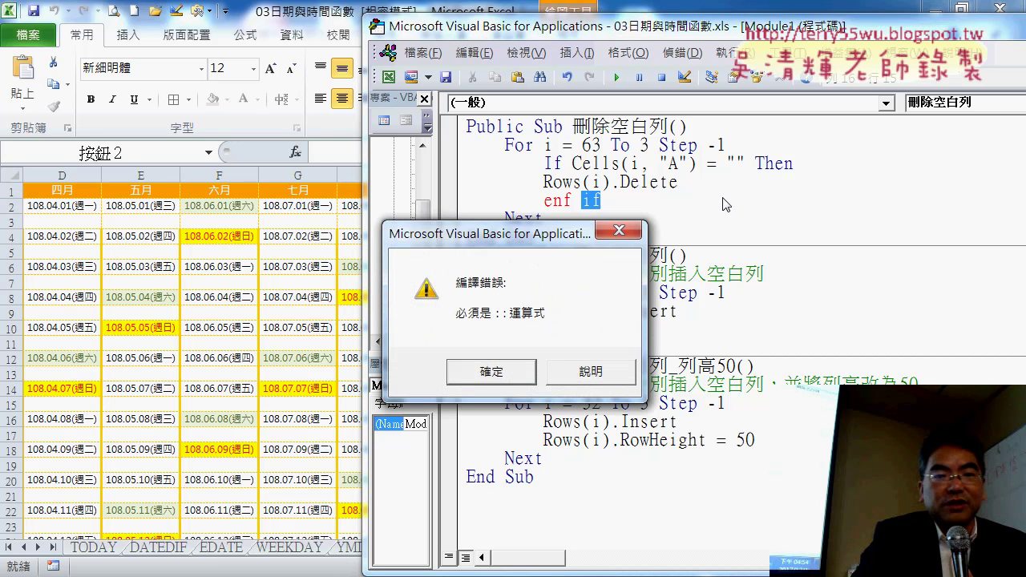
{"action": "left_click", "coordinate": [490, 371]}
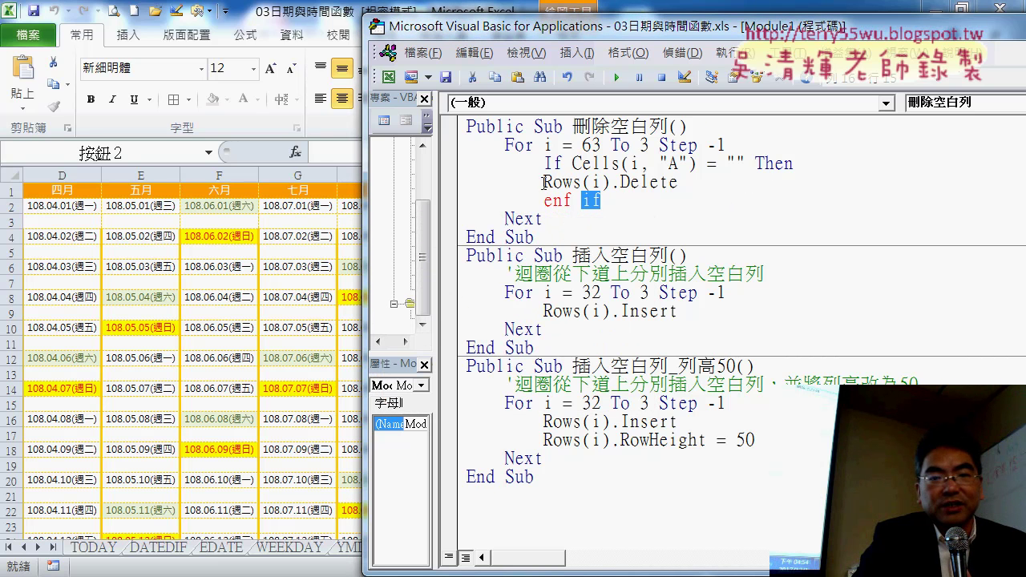
- Indent Rows(i).Delete inside the If block and correct 'enf if' to End If
{"action": "key", "text": "Tab"}
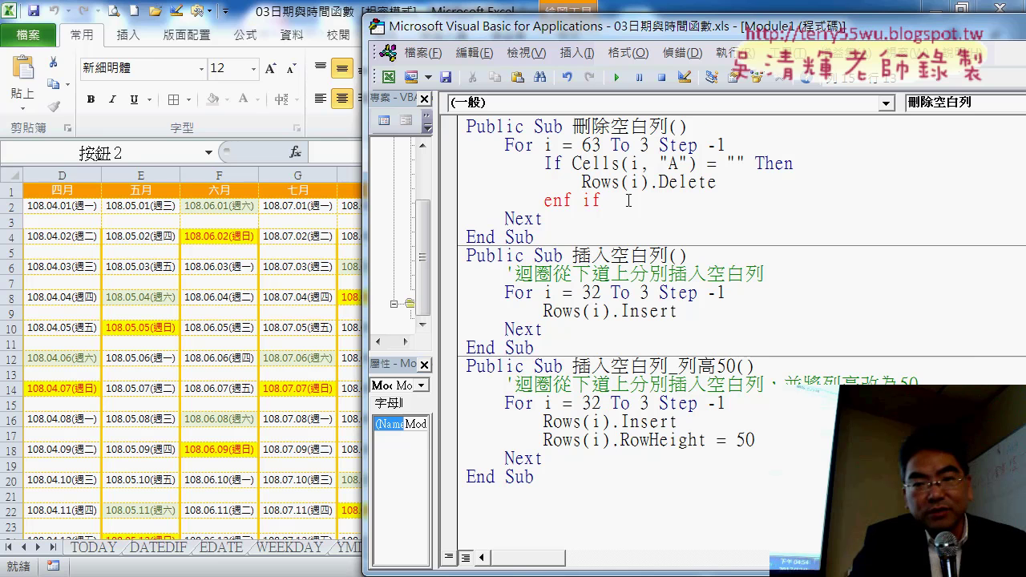
{"action": "left_click_drag", "start_coordinate": [571, 200], "coordinate": [561, 200]}
{"action": "type", "text": "d"}
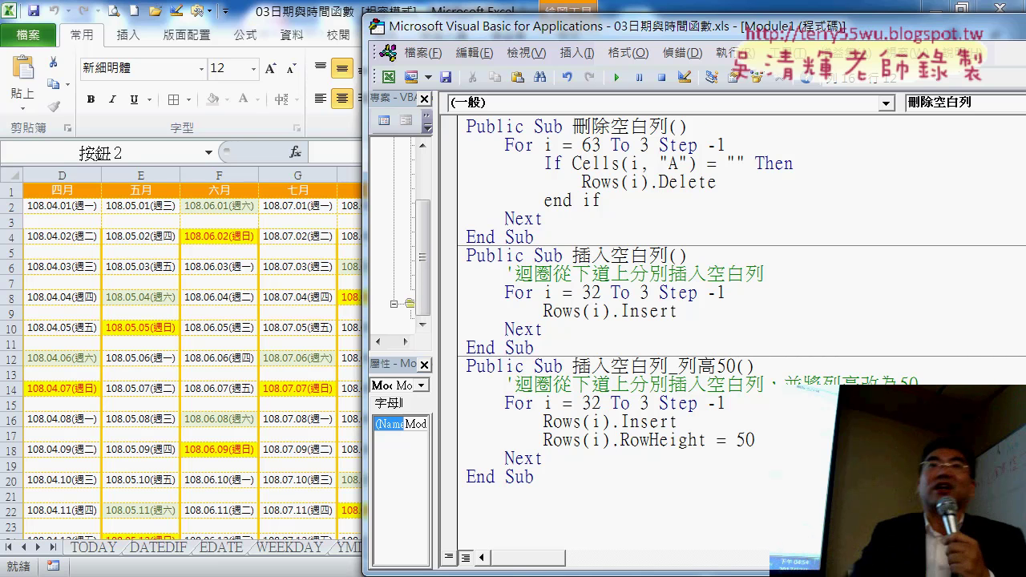
{"action": "double_click", "coordinate": [639, 341]}
{"action": "left_click", "coordinate": [690, 310]}
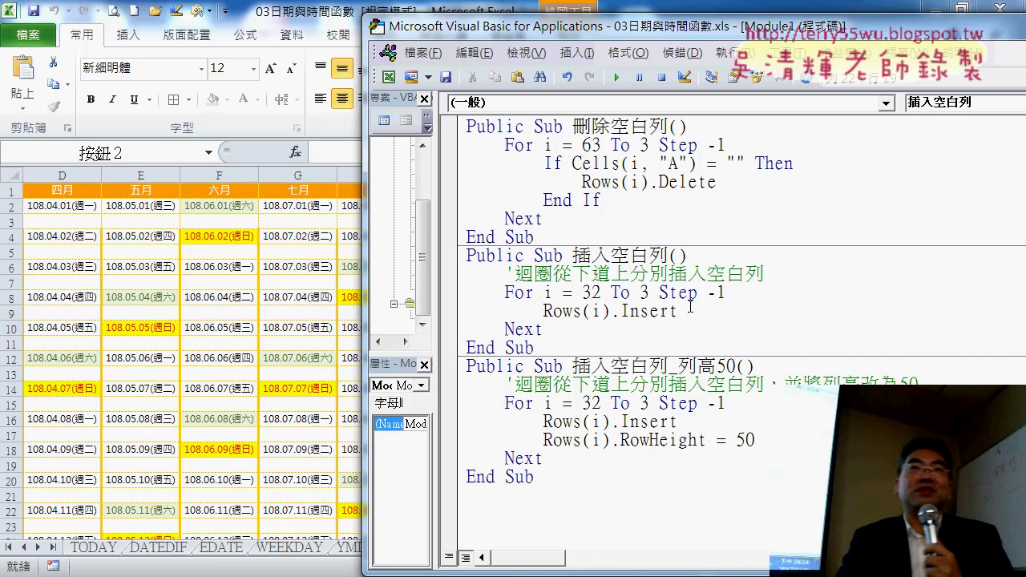
{"action": "key", "text": "Left"}
{"action": "key", "text": "Left"}
{"action": "key", "text": "Left"}
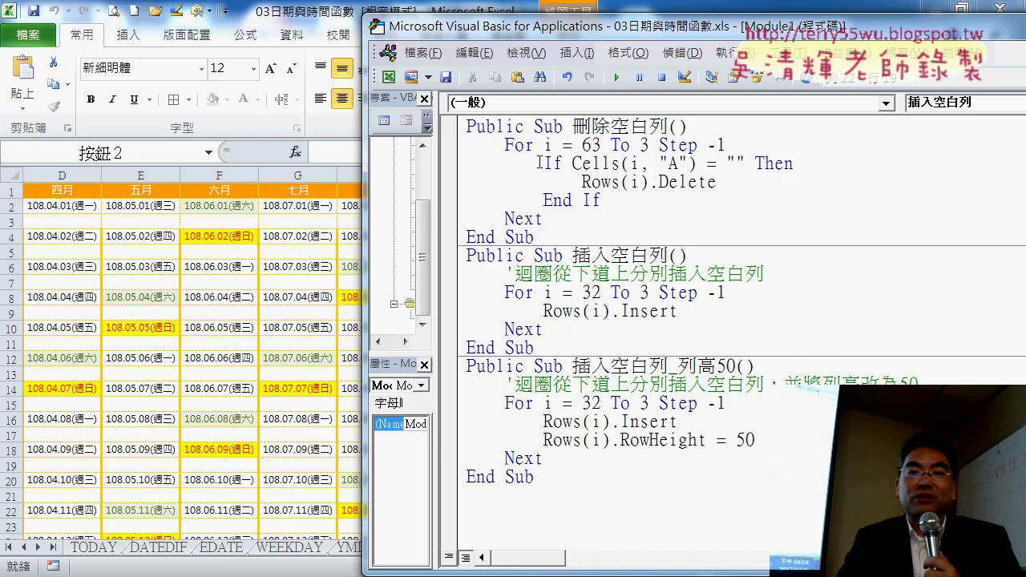
{"action": "left_click_drag", "start_coordinate": [537, 163], "coordinate": [788, 163]}
{"action": "left_click", "coordinate": [724, 184]}
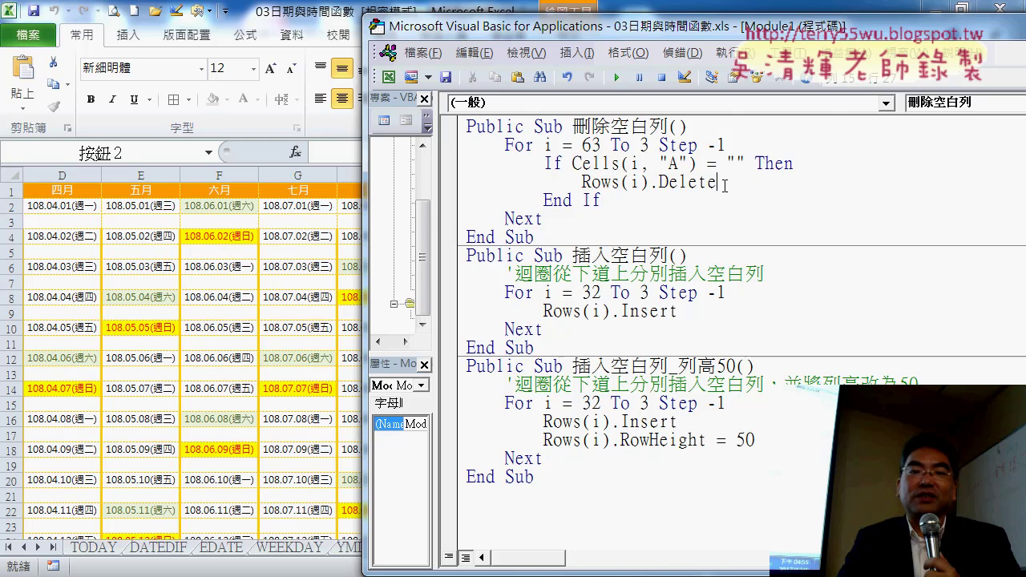
- Scroll the calendar to see spacer rows reaching row 62, then bring the VBA editor forward
{"action": "scroll", "coordinate": [200, 441], "scroll_direction": "down", "scroll_amount": 3}
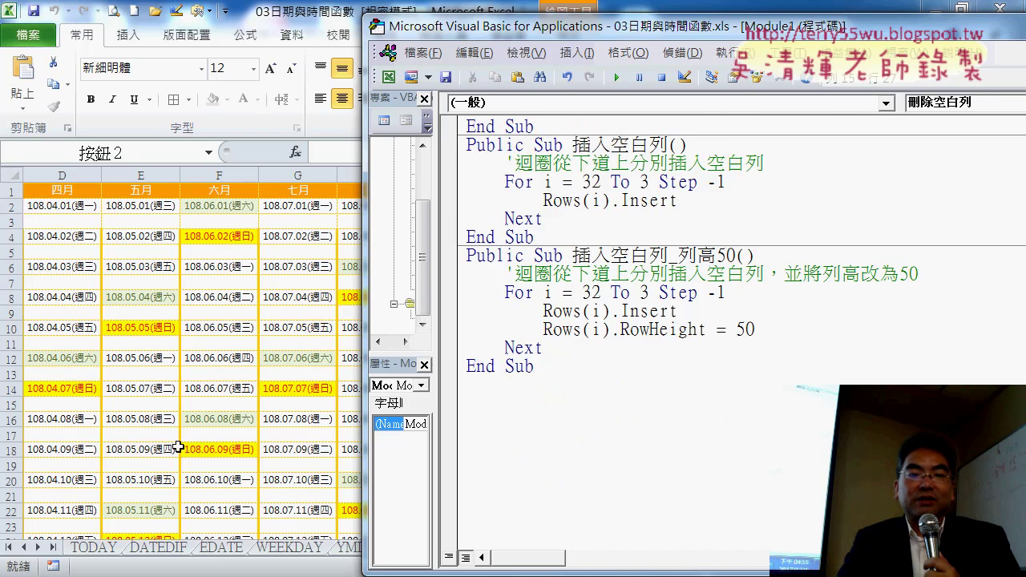
{"action": "left_click", "coordinate": [168, 446]}
{"action": "scroll", "coordinate": [168, 446], "scroll_direction": "down", "scroll_amount": 3}
{"action": "scroll", "coordinate": [194, 439], "scroll_direction": "down", "scroll_amount": 6}
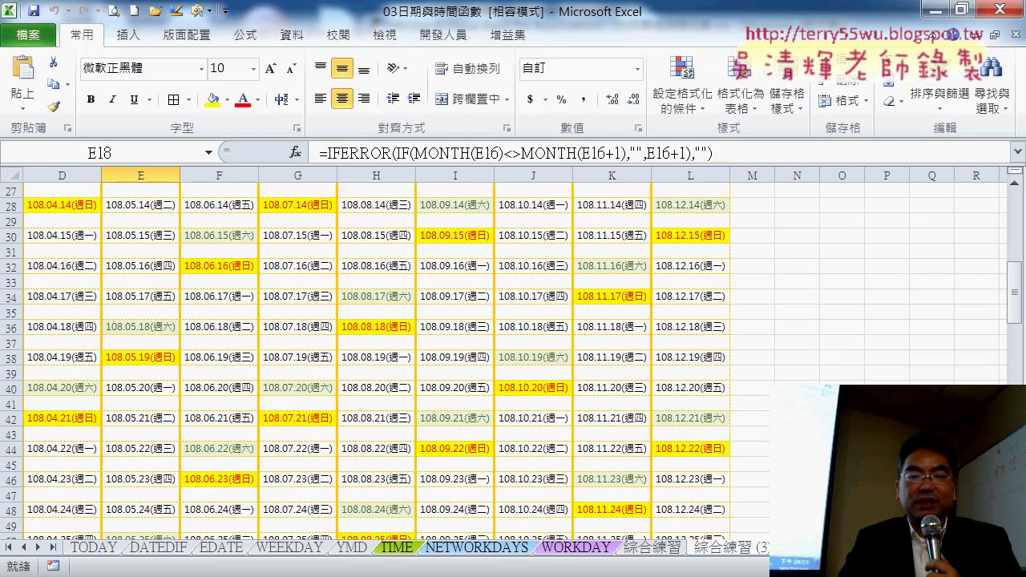
{"action": "scroll", "coordinate": [374, 488], "scroll_direction": "left", "scroll_amount": 1}
{"action": "scroll", "coordinate": [373, 488], "scroll_direction": "left", "scroll_amount": 2}
{"action": "scroll", "coordinate": [162, 463], "scroll_direction": "down", "scroll_amount": 4}
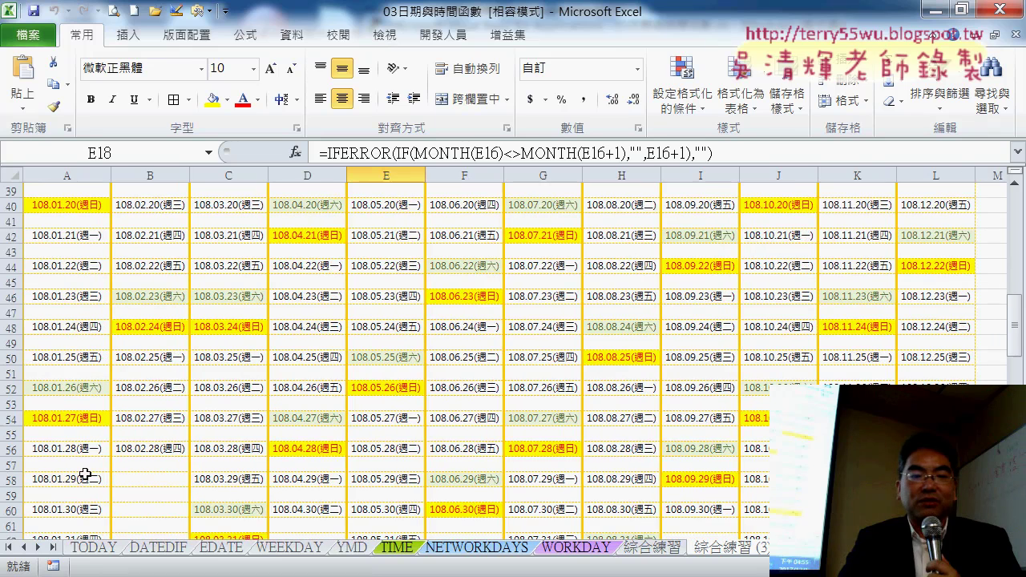
{"action": "scroll", "coordinate": [88, 476], "scroll_direction": "down", "scroll_amount": 3}
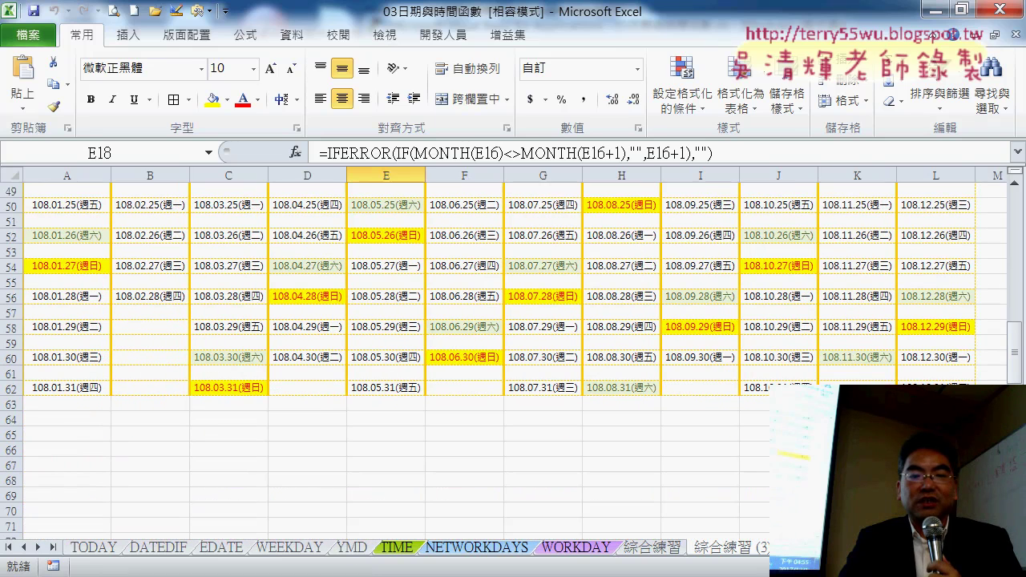
{"action": "mouse_move", "coordinate": [345, 570]}
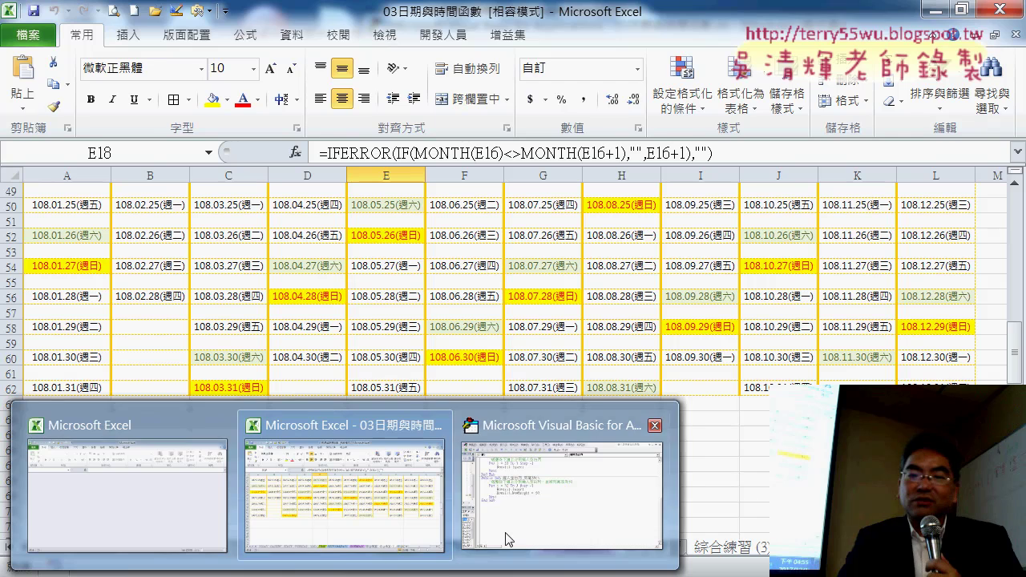
{"action": "left_click", "coordinate": [535, 530]}
- Start and reset the row-height macro, then step 刪除空白列 to its blank-cell test
{"action": "left_click", "coordinate": [624, 274]}
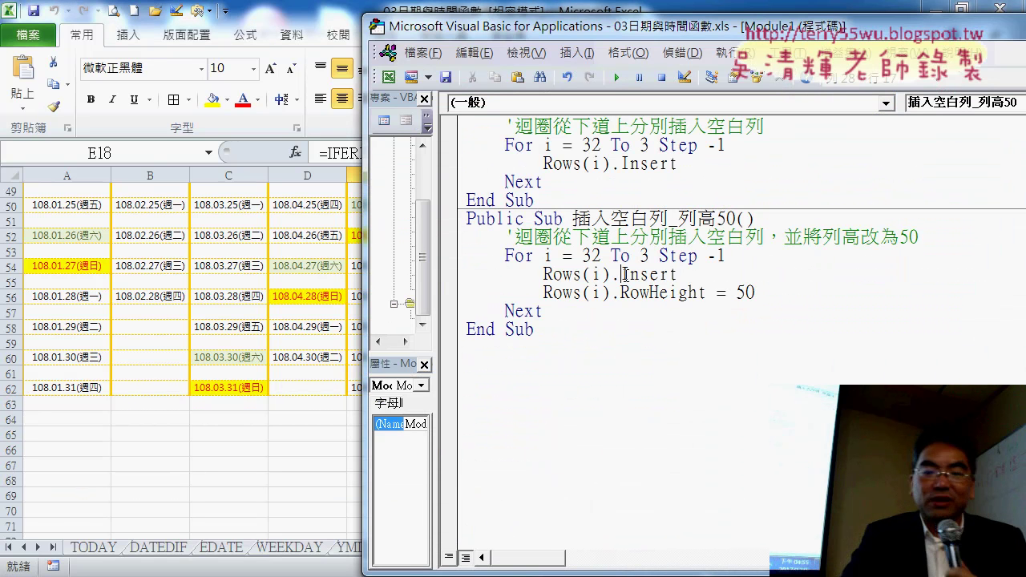
{"action": "key", "text": "F8"}
{"action": "key", "text": "F8"}
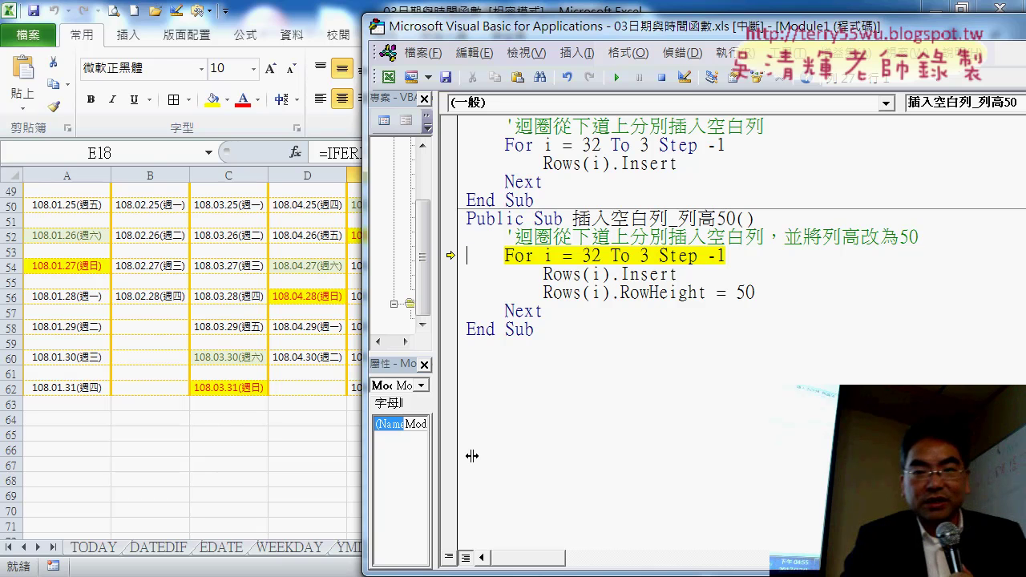
{"action": "left_click", "coordinate": [668, 81]}
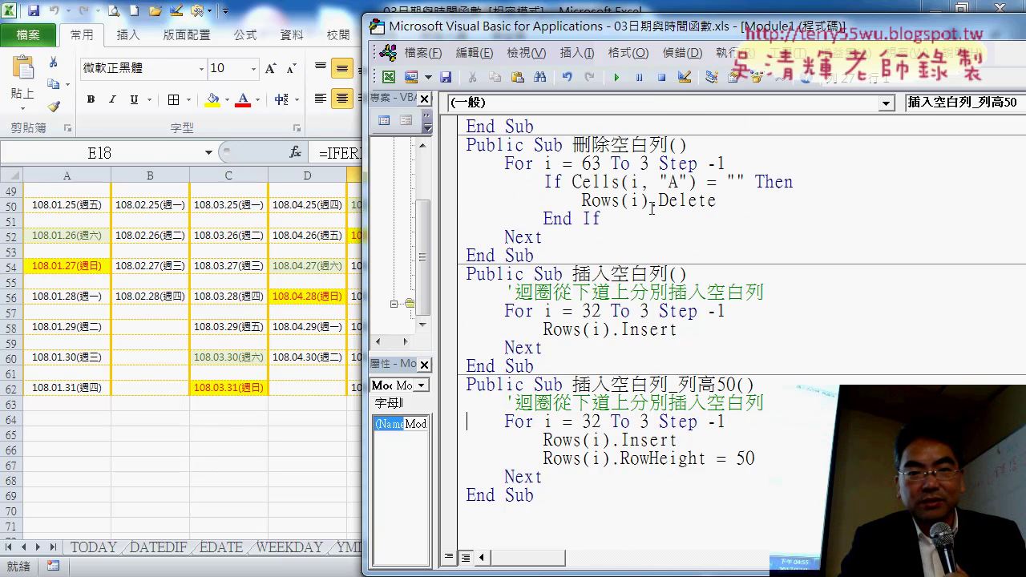
{"action": "left_click", "coordinate": [643, 197]}
{"action": "key", "text": "F8"}
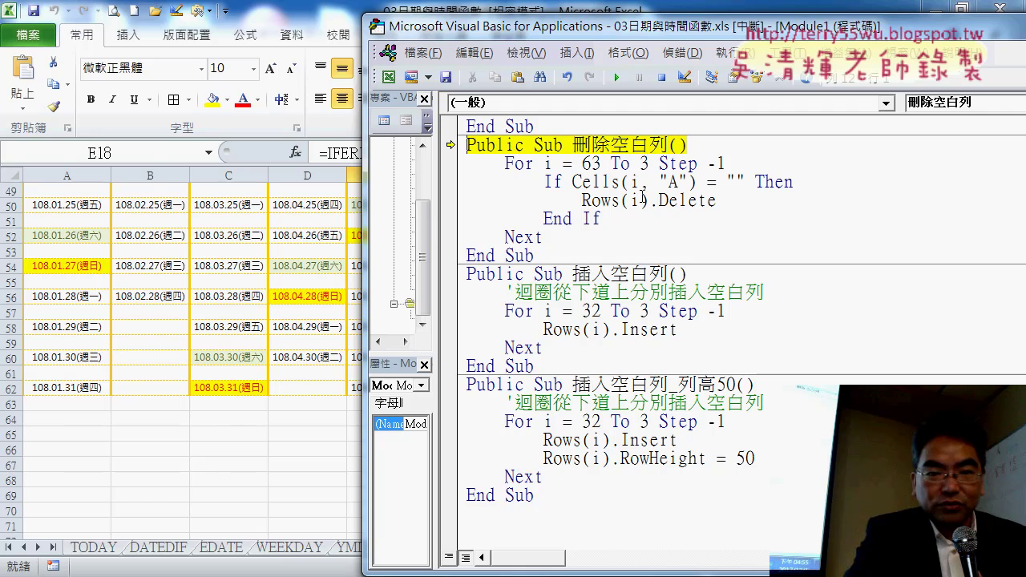
{"action": "key", "text": "F8"}
{"action": "key", "text": "F8"}
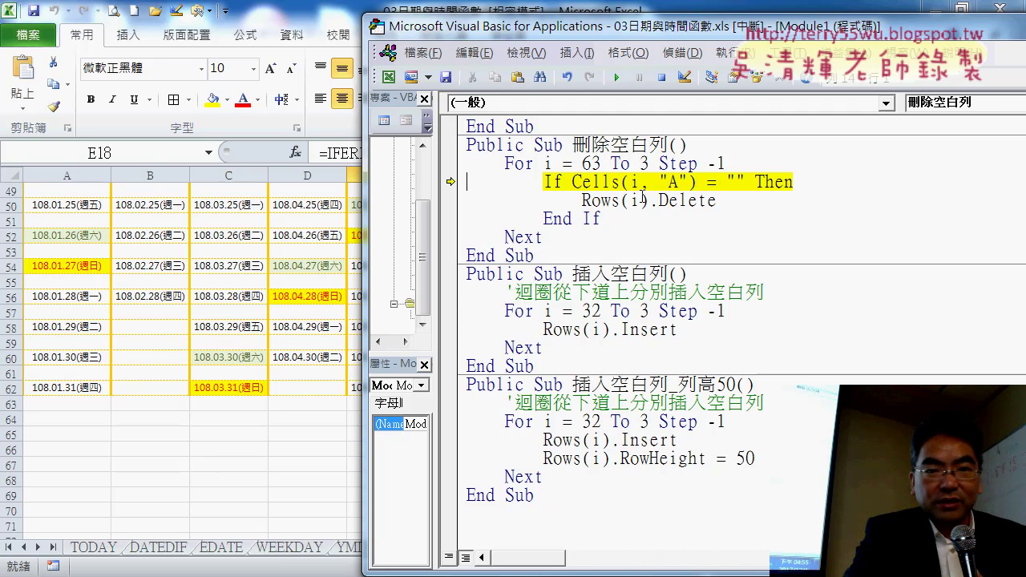
- Step through the blank-cell tests until the empty row above January 31 is being deleted
{"action": "key", "text": "F8"}
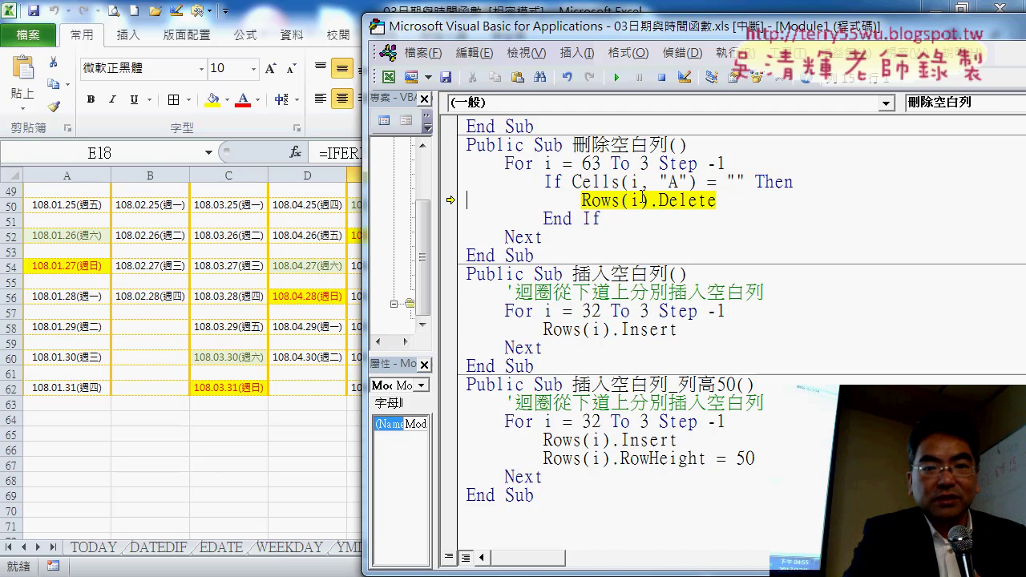
{"action": "key", "text": "F8"}
{"action": "key", "text": "F8"}
{"action": "key", "text": "F8"}
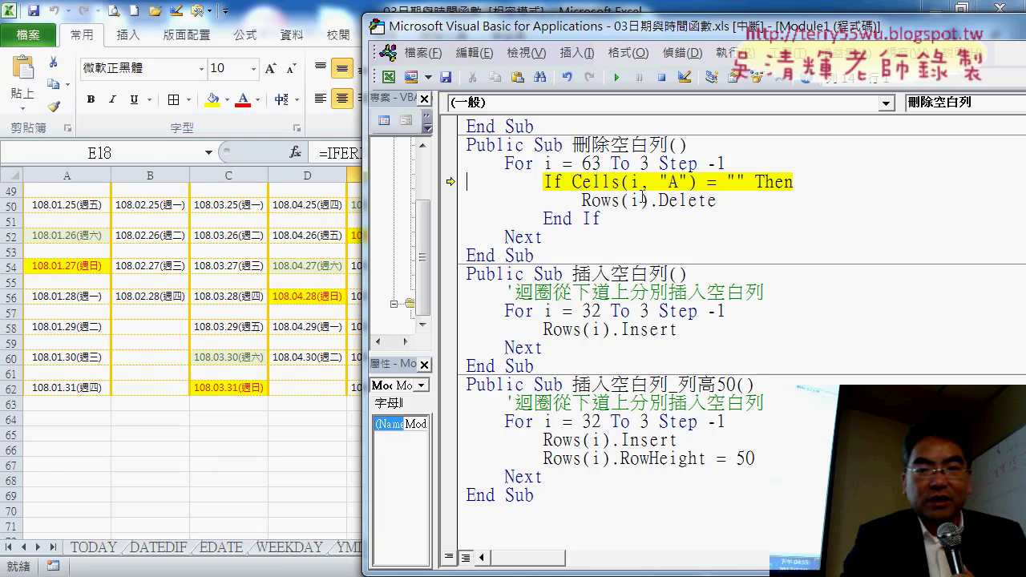
{"action": "mouse_move", "coordinate": [606, 183]}
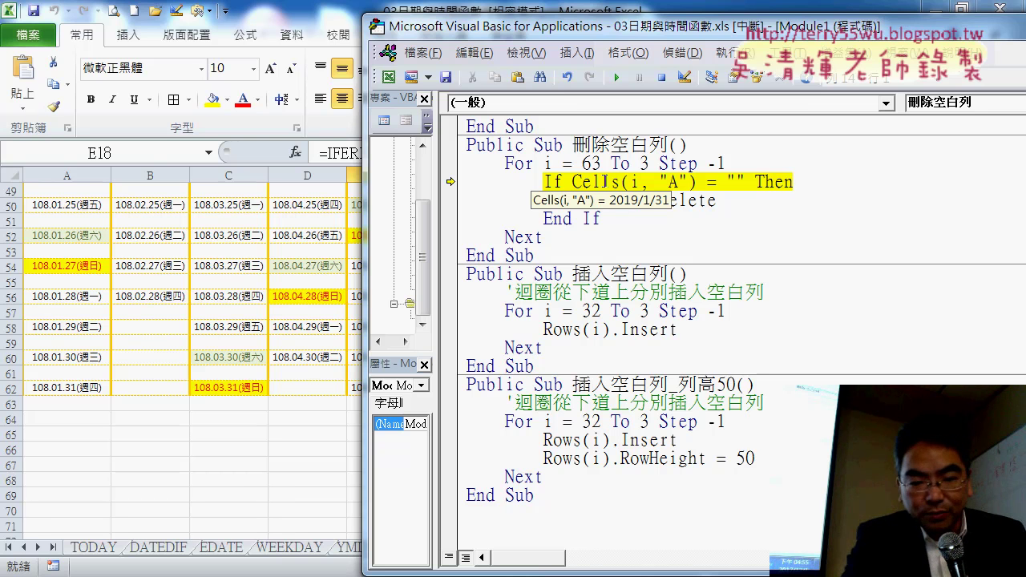
{"action": "key", "text": "F8"}
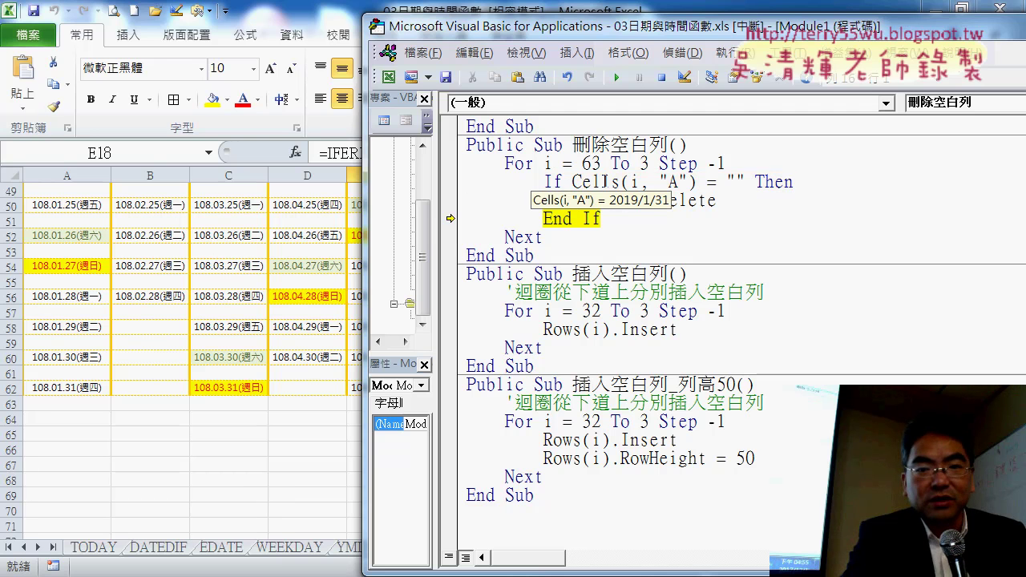
{"action": "key", "text": "F8"}
{"action": "key", "text": "F8"}
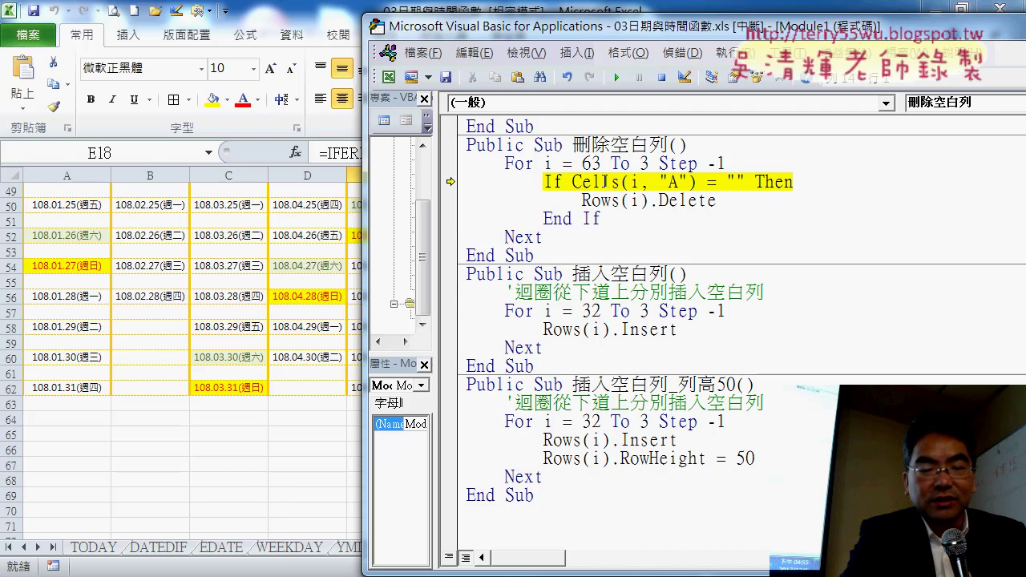
{"action": "key", "text": "F8"}
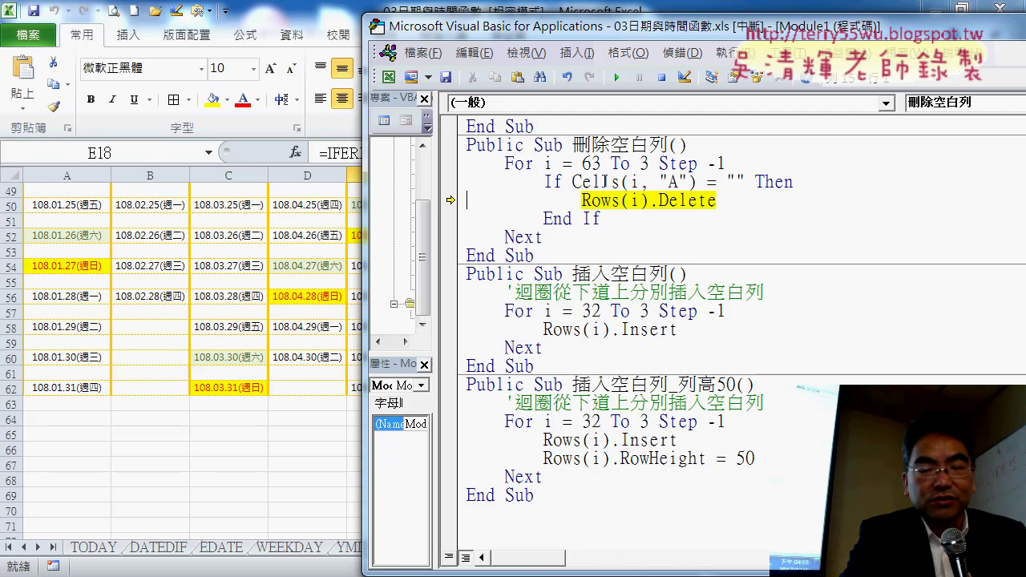
{"action": "key", "text": "F8"}
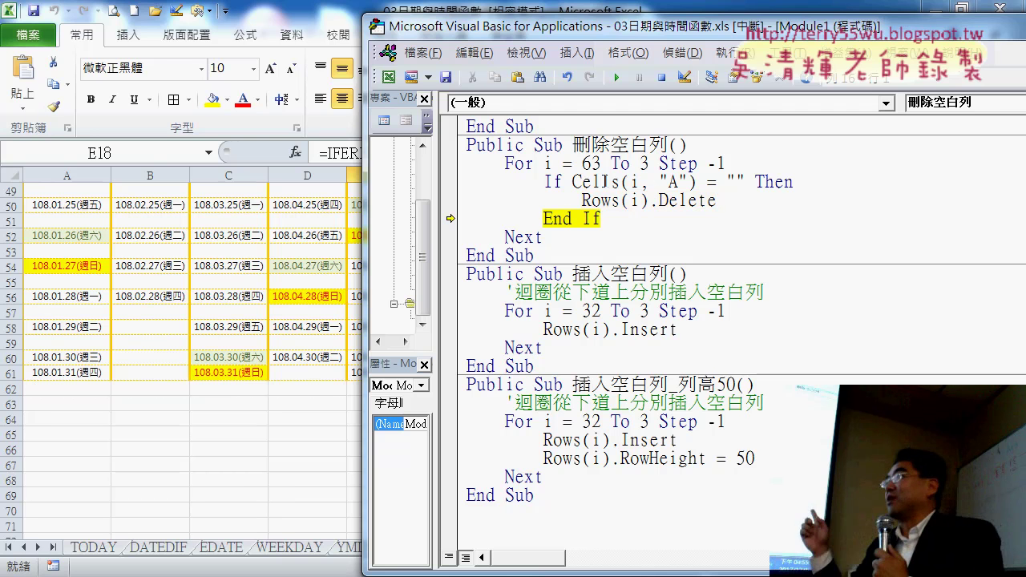
- Continue the paused 刪除空白列 run to the end, removing all spacer rows
{"action": "left_click", "coordinate": [614, 77]}
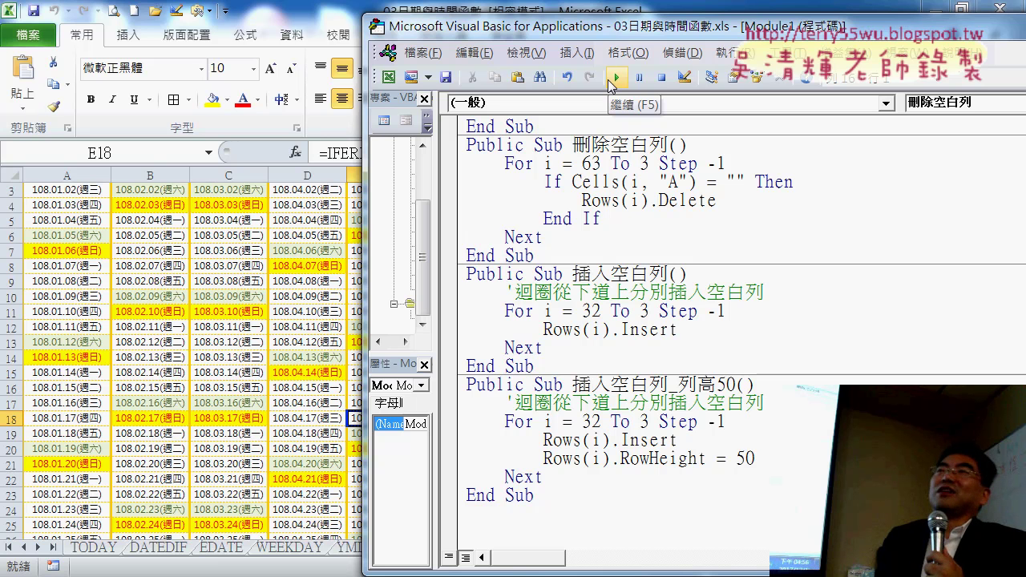
{"action": "left_click", "coordinate": [612, 80]}
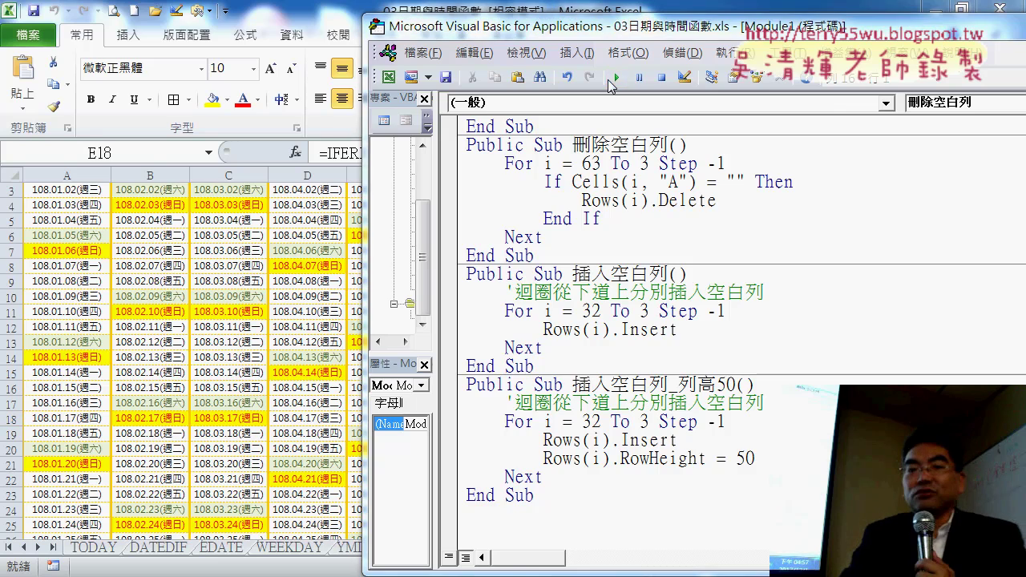
- Insert blank rows between every calendar row with the 插入空白列 button
{"action": "left_click", "coordinate": [69, 440]}
{"action": "scroll", "coordinate": [69, 439], "scroll_direction": "down", "scroll_amount": 6}
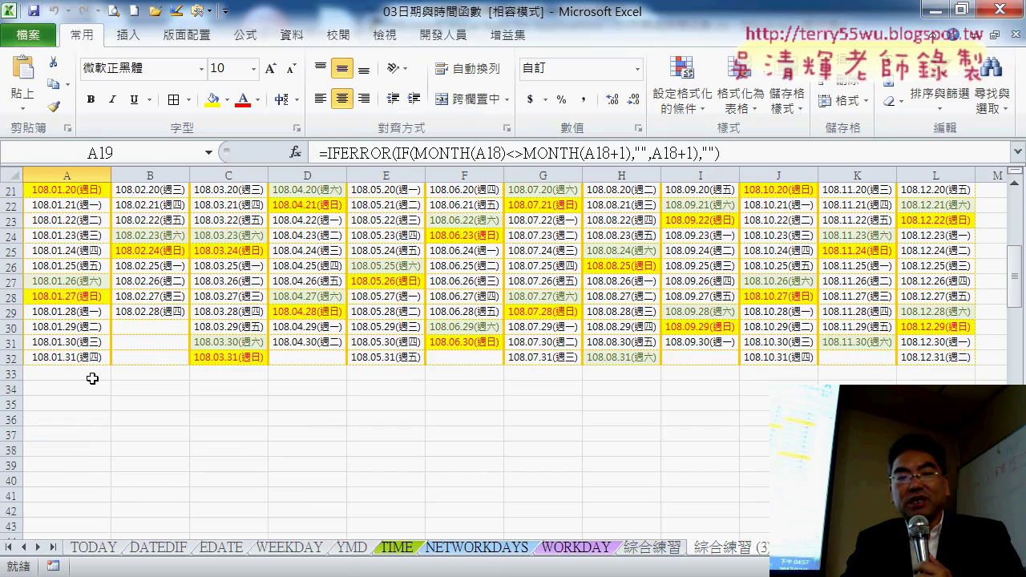
{"action": "left_click", "coordinate": [66, 370]}
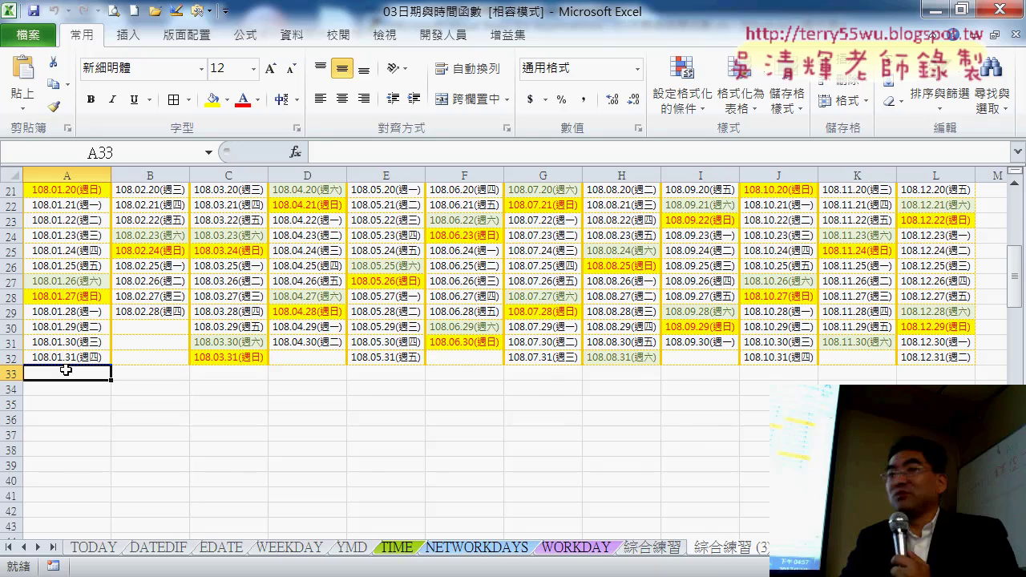
{"action": "scroll", "coordinate": [976, 289], "scroll_direction": "up", "scroll_amount": 4}
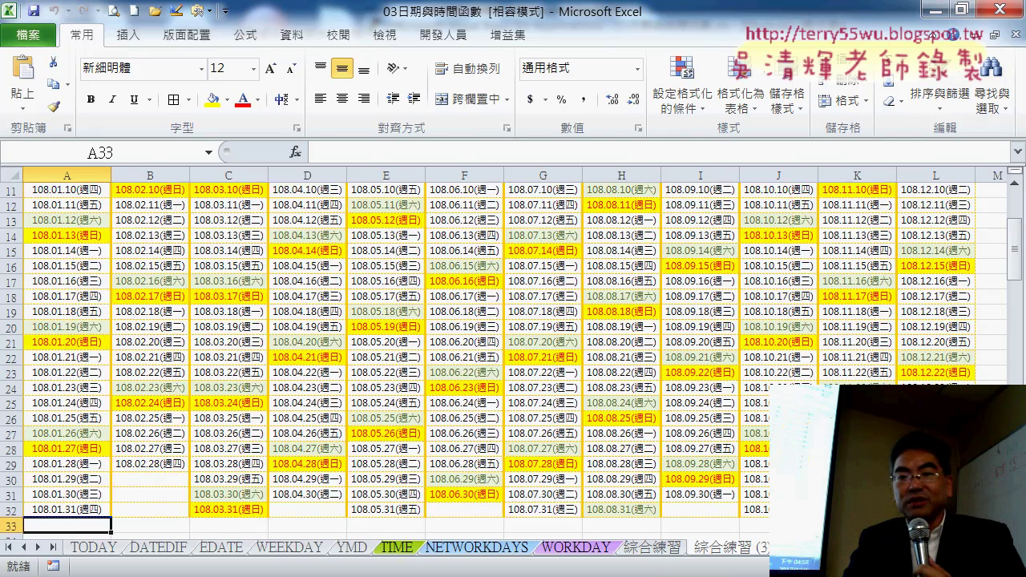
{"action": "scroll", "coordinate": [976, 290], "scroll_direction": "up", "scroll_amount": 3}
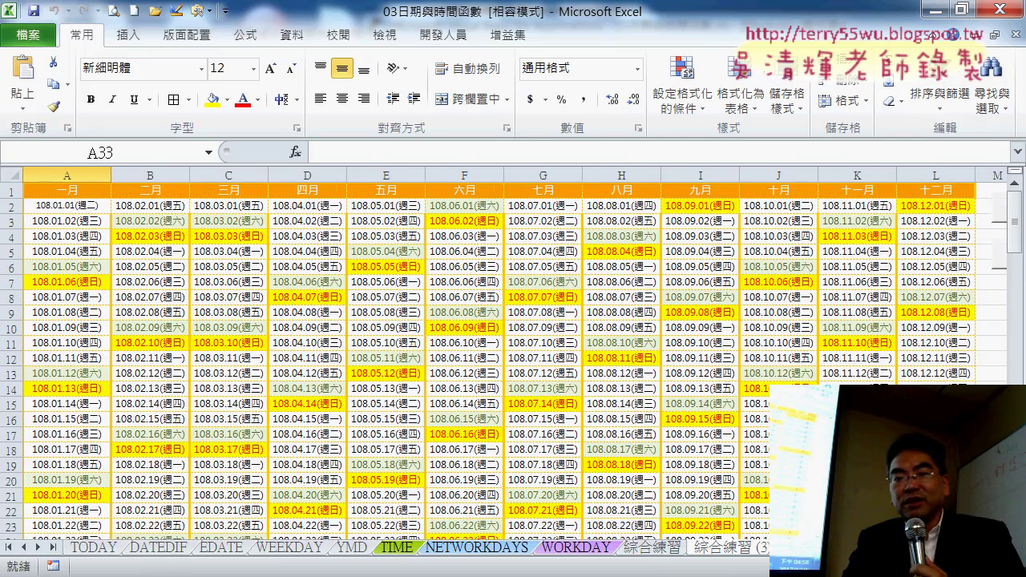
{"action": "scroll", "coordinate": [514, 354], "scroll_direction": "right", "scroll_amount": 3}
{"action": "left_click", "coordinate": [794, 210]}
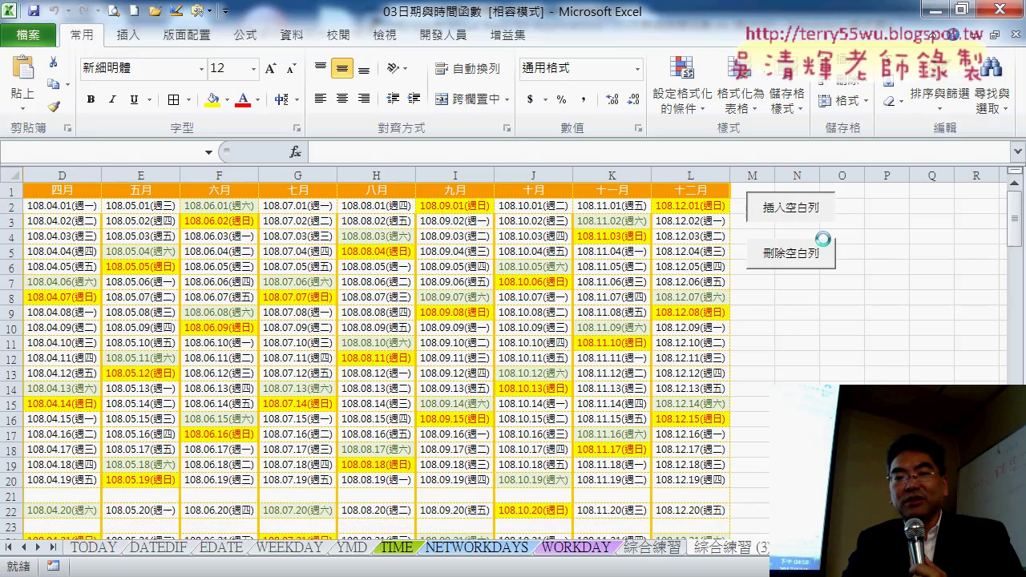
- Select A2 holding January 1, then the blank row A3 below it
{"action": "scroll", "coordinate": [514, 354], "scroll_direction": "left", "scroll_amount": 3}
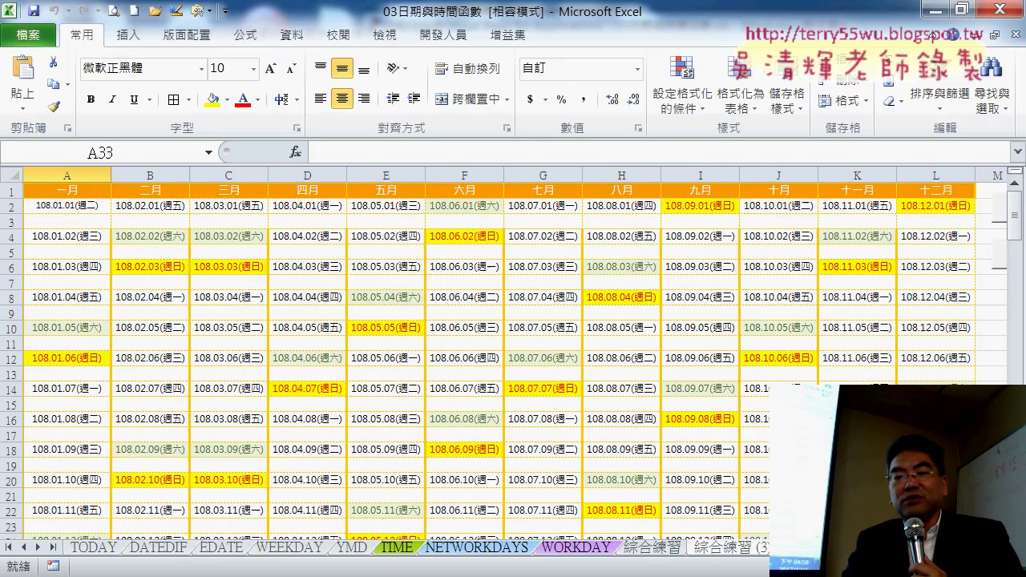
{"action": "left_click", "coordinate": [68, 205]}
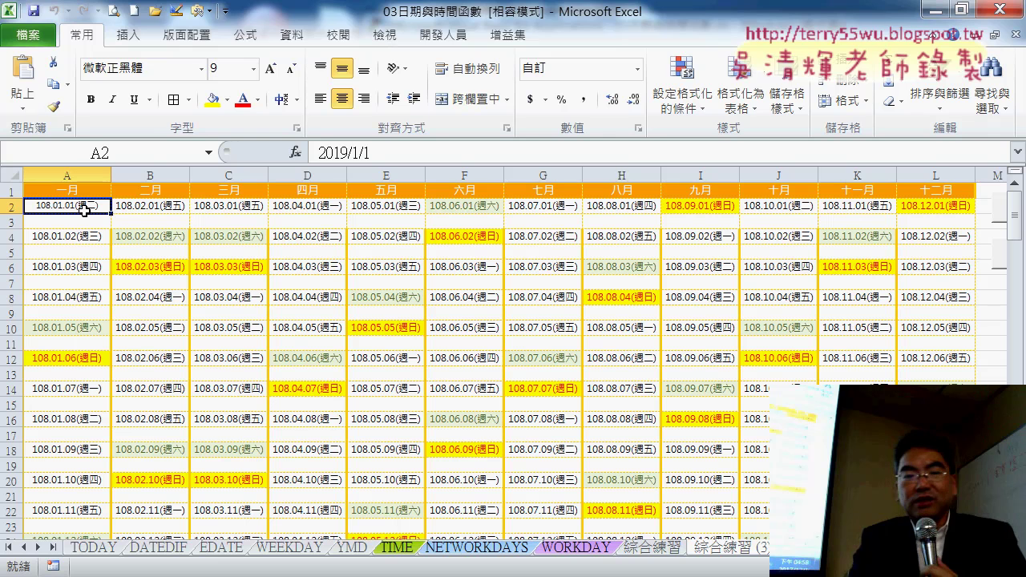
{"action": "key", "text": "Down"}
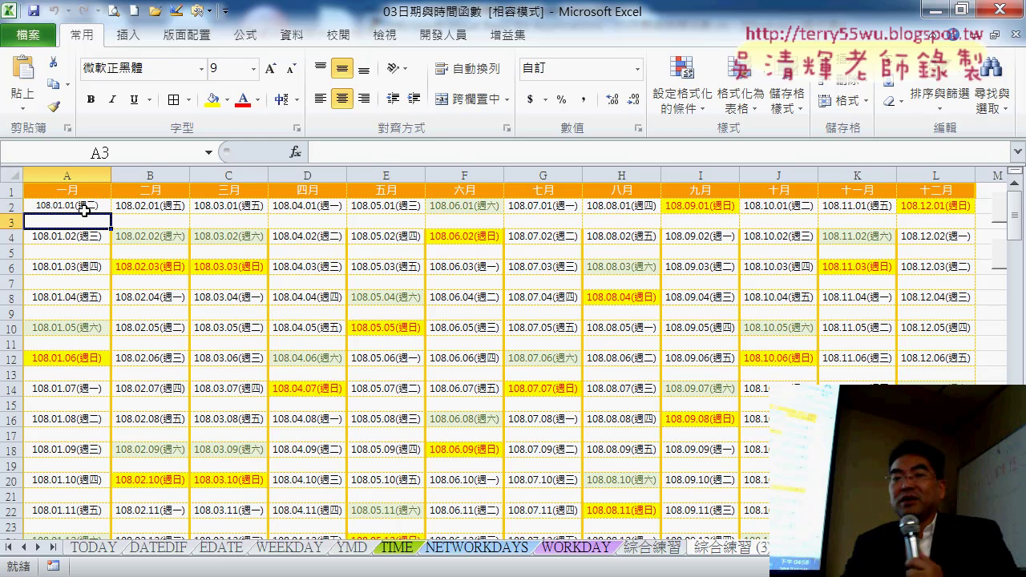
{"action": "left_click_drag", "start_coordinate": [1016, 246], "coordinate": [1014, 264]}
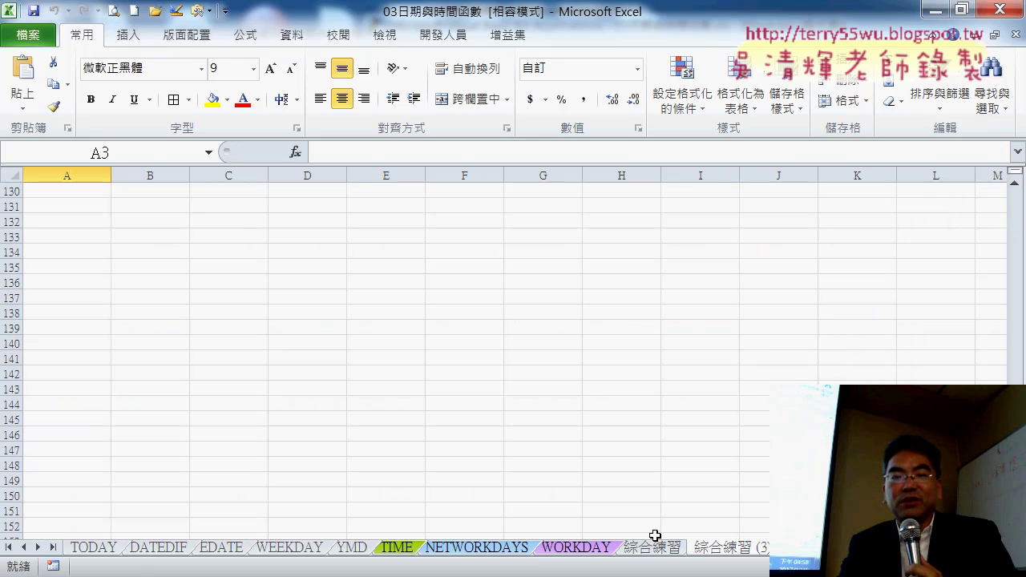
- From A148, use Ctrl+Down then Ctrl+Up to find A62 as column A's last filled cell
{"action": "left_click", "coordinate": [55, 462]}
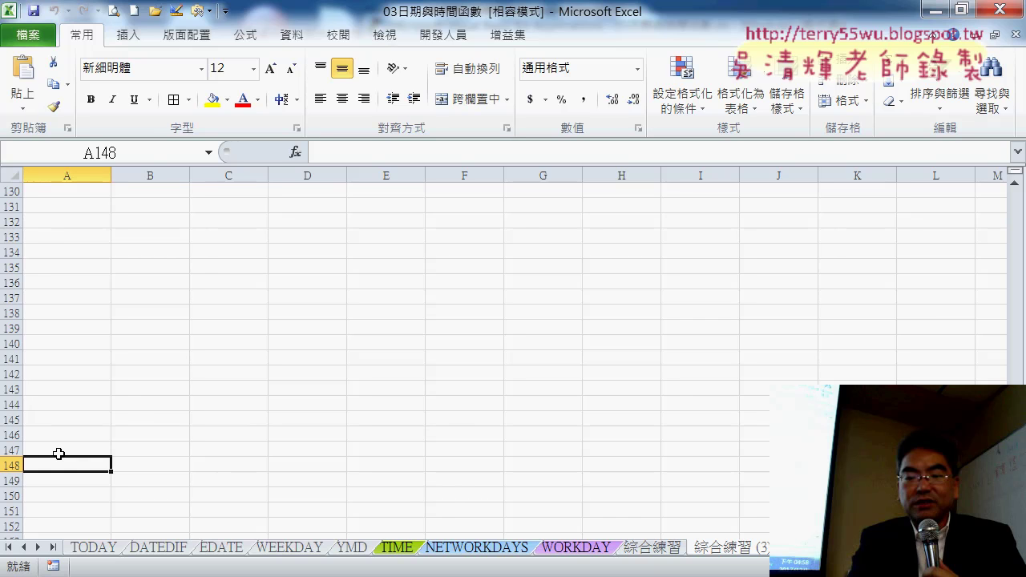
{"action": "key", "text": "ctrl+Down"}
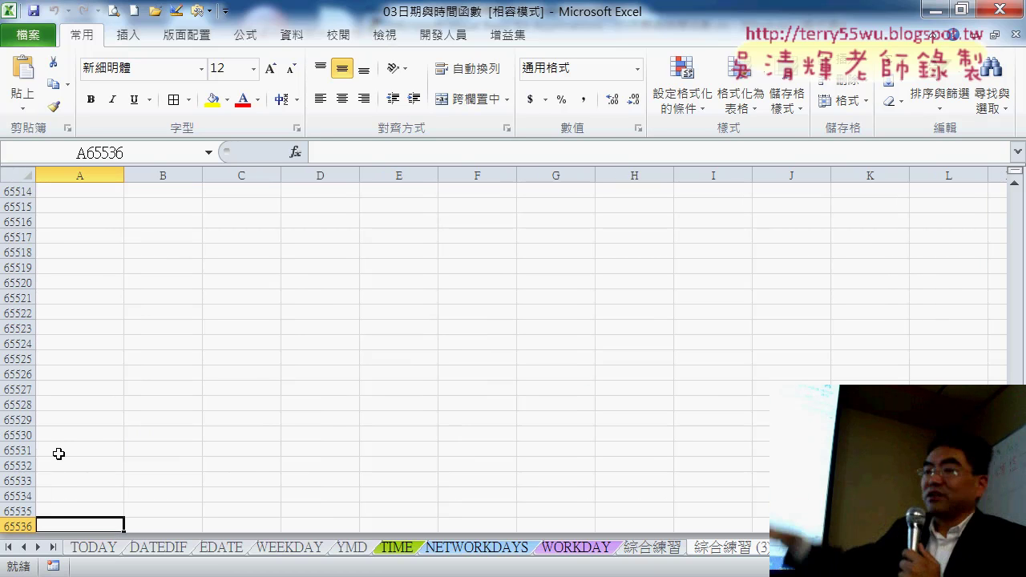
{"action": "key", "text": "ctrl+Up"}
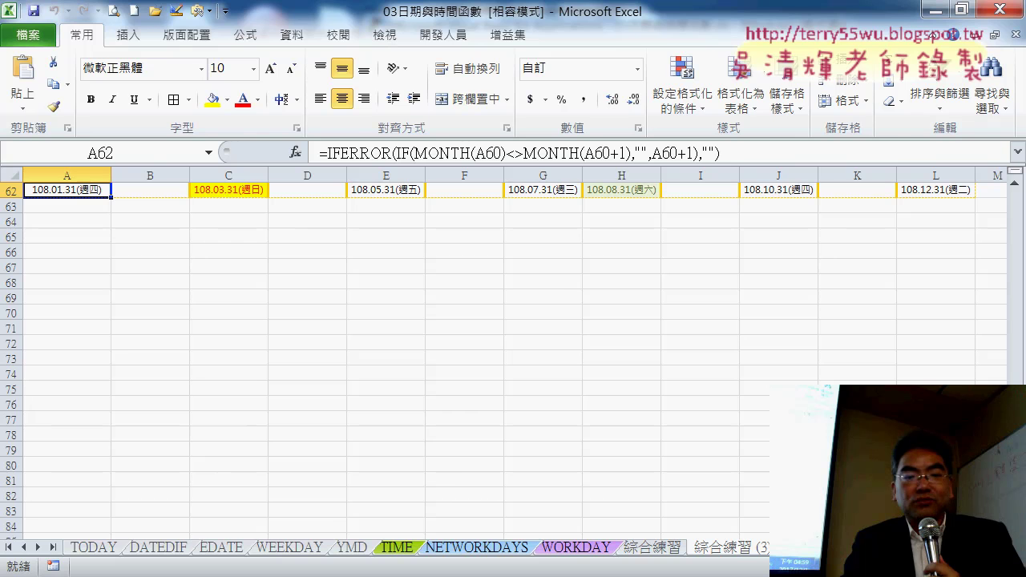
- Open 04數學函數, widen the Name column, and select 範例_COUNTIF樂透彩中獎機率統計
{"action": "mouse_move", "coordinate": [344, 559]}
{"action": "left_click", "coordinate": [509, 425]}
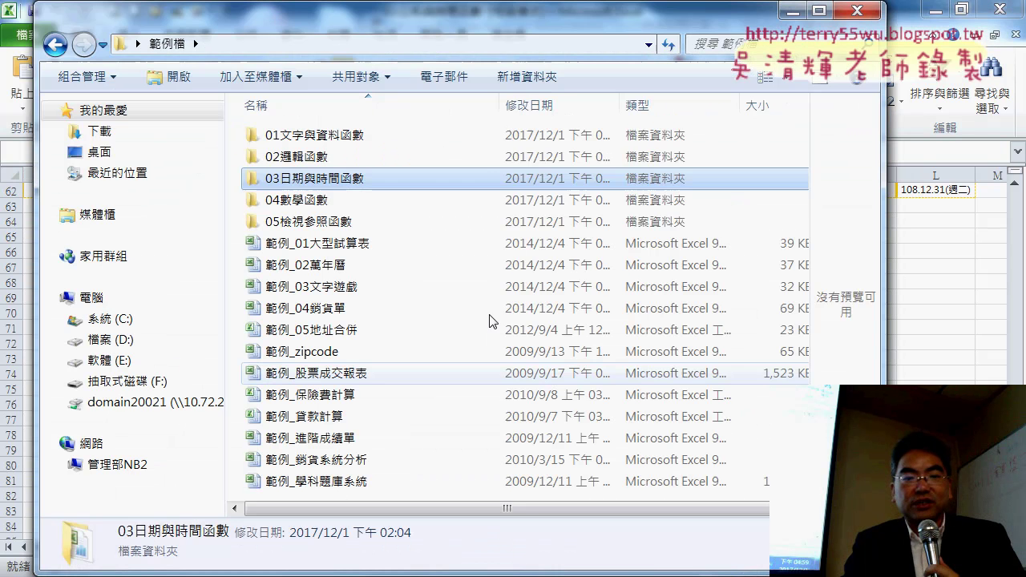
{"action": "double_click", "coordinate": [347, 201]}
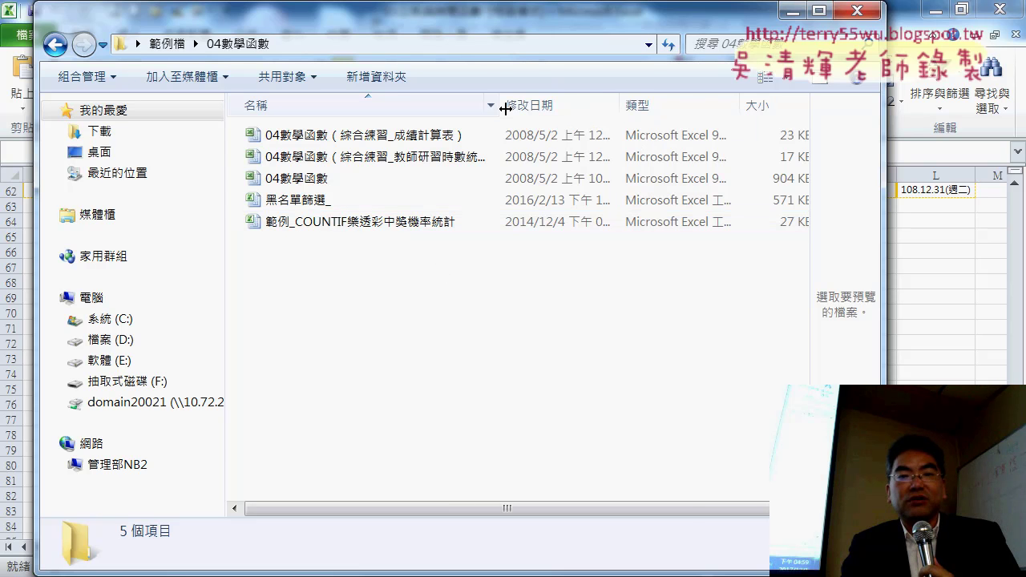
{"action": "left_click_drag", "start_coordinate": [504, 108], "coordinate": [603, 107]}
{"action": "left_click", "coordinate": [367, 206]}
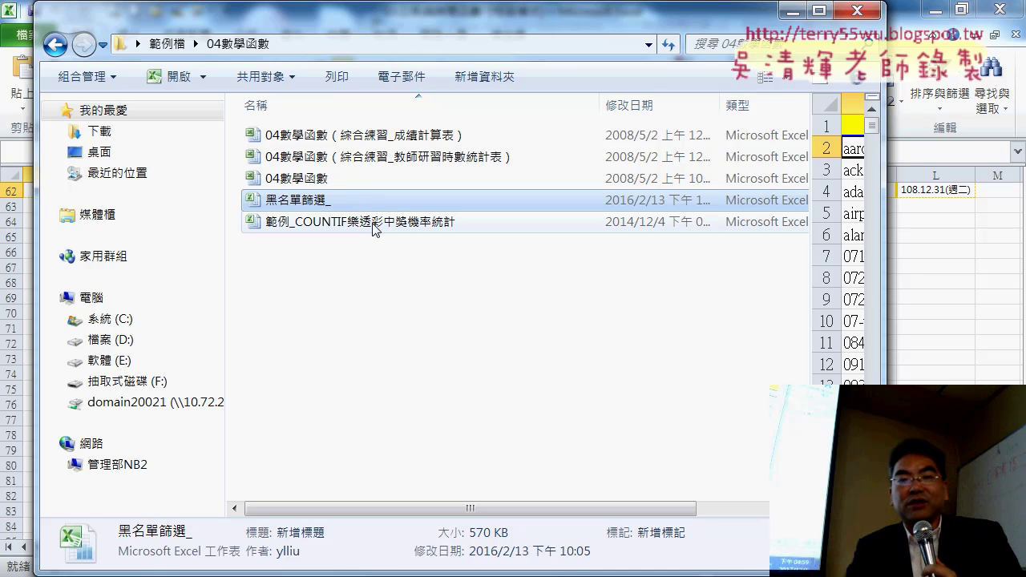
{"action": "left_click", "coordinate": [374, 227]}
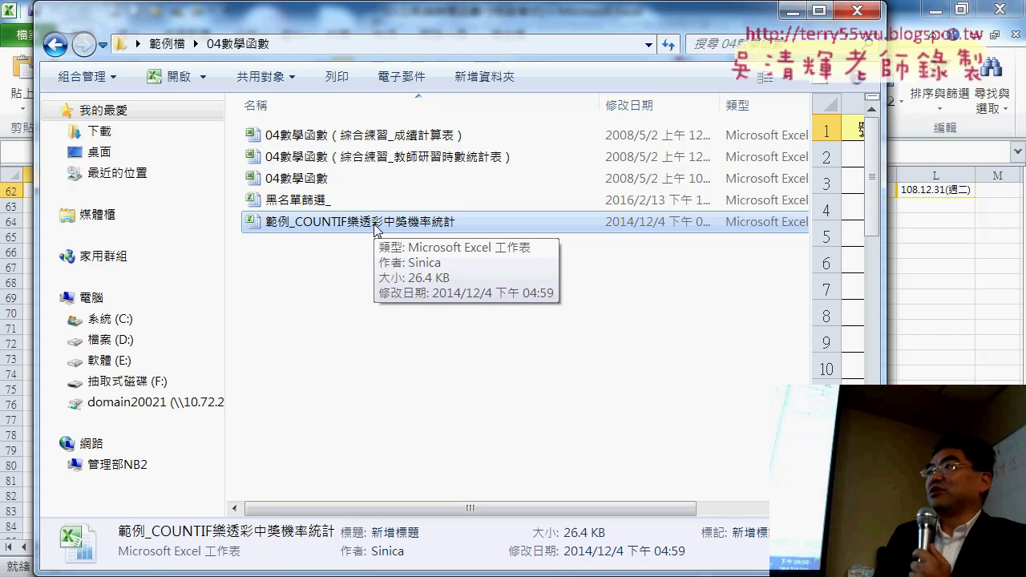